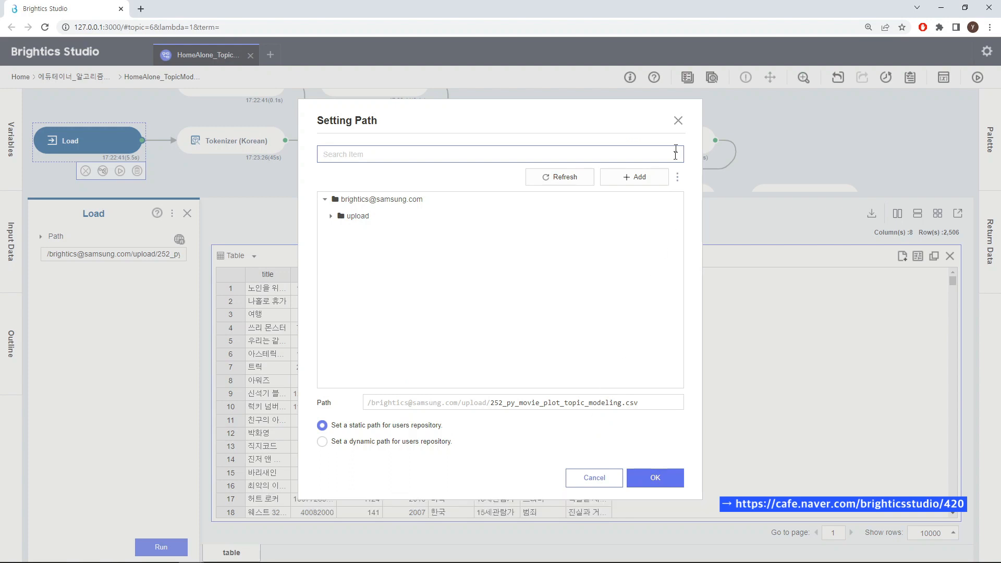
Leave the path settings and widen the plot column of the loaded movie table to read the plot texts.
left_click(679, 121)
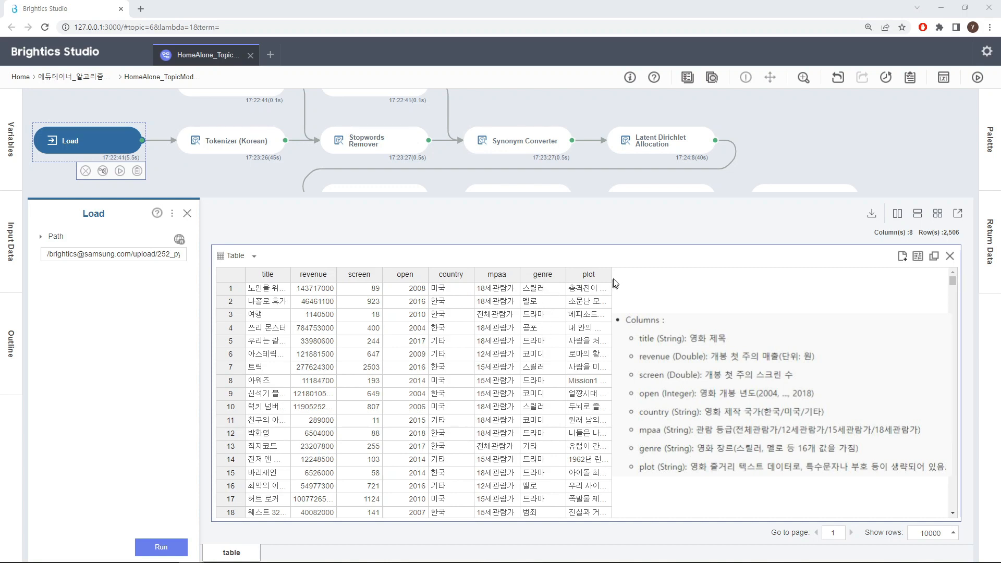
left_click_drag(610, 275, 824, 280)
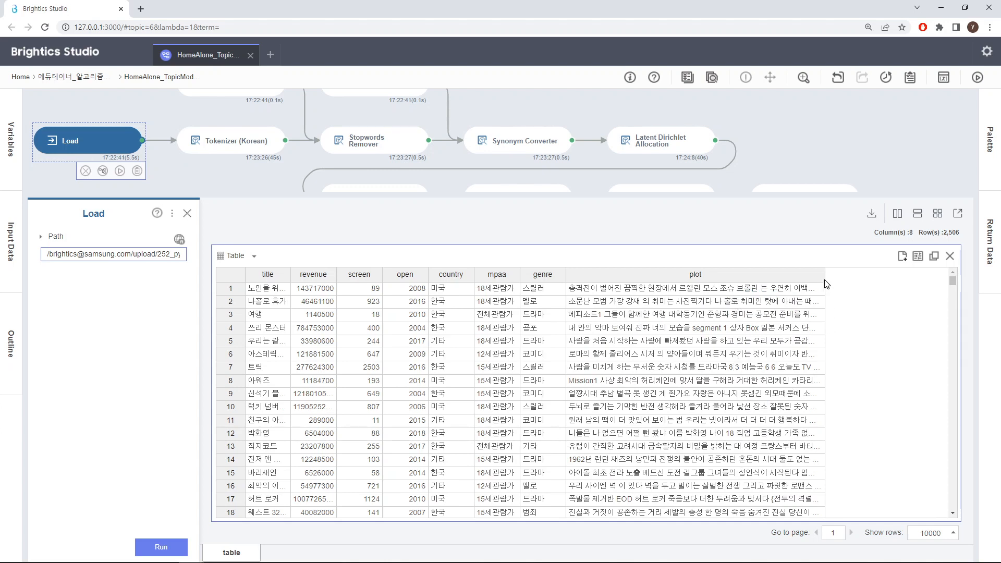
left_click_drag(825, 281, 845, 282)
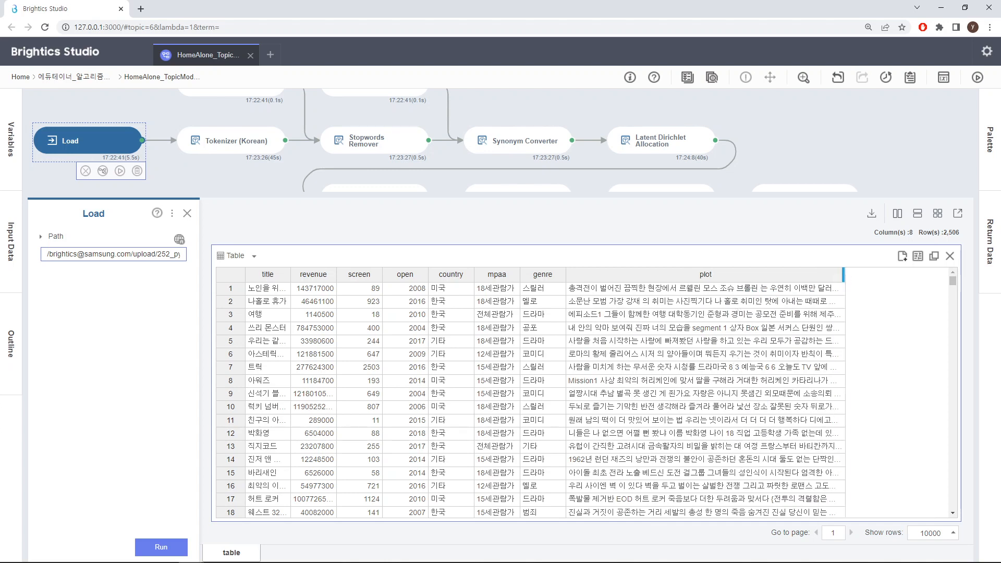
left_click(187, 213)
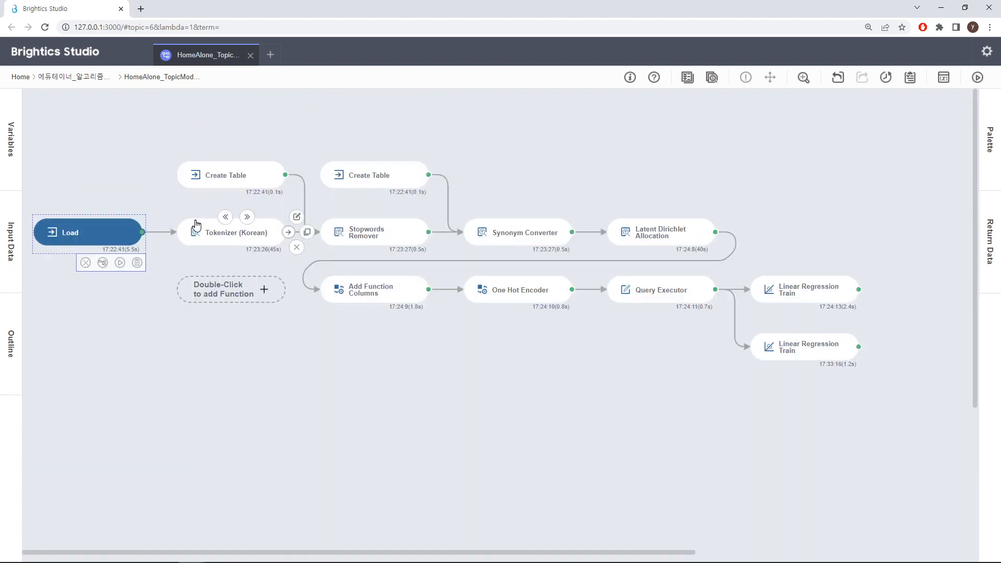
Review the Tokenizer (Korean) function and the tokenized_plot column in its output table.
left_click(243, 238)
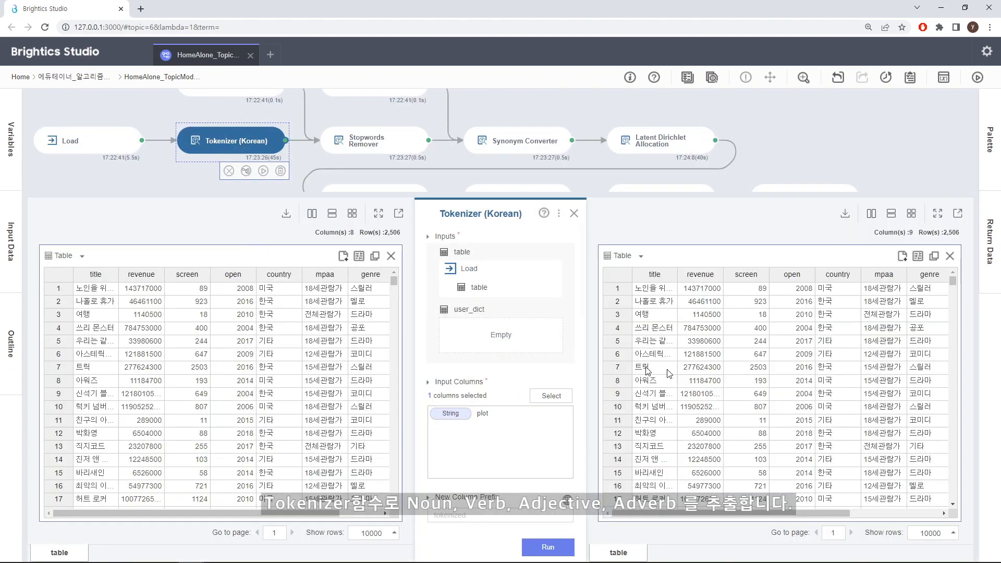
left_click_drag(792, 515, 911, 512)
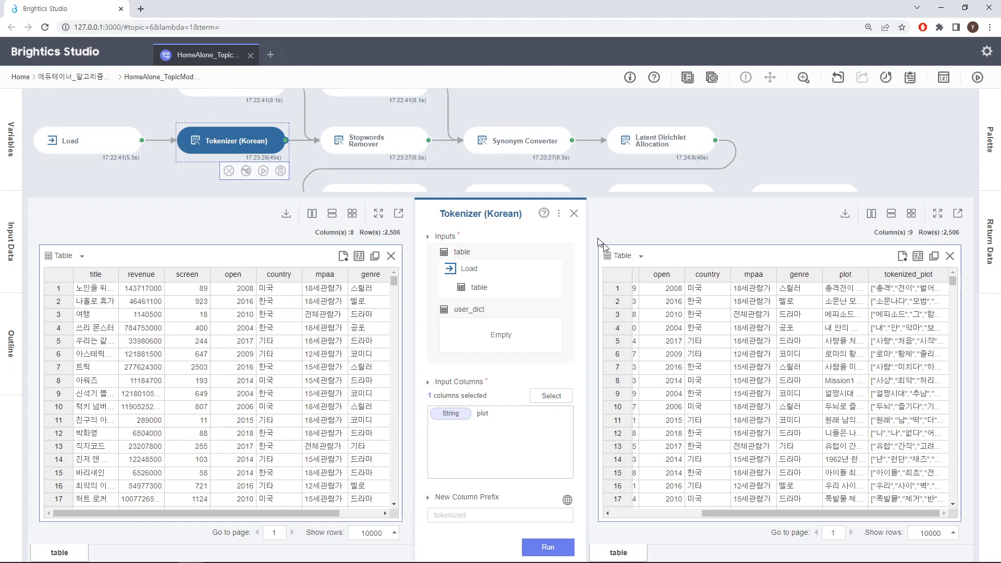
left_click(576, 215)
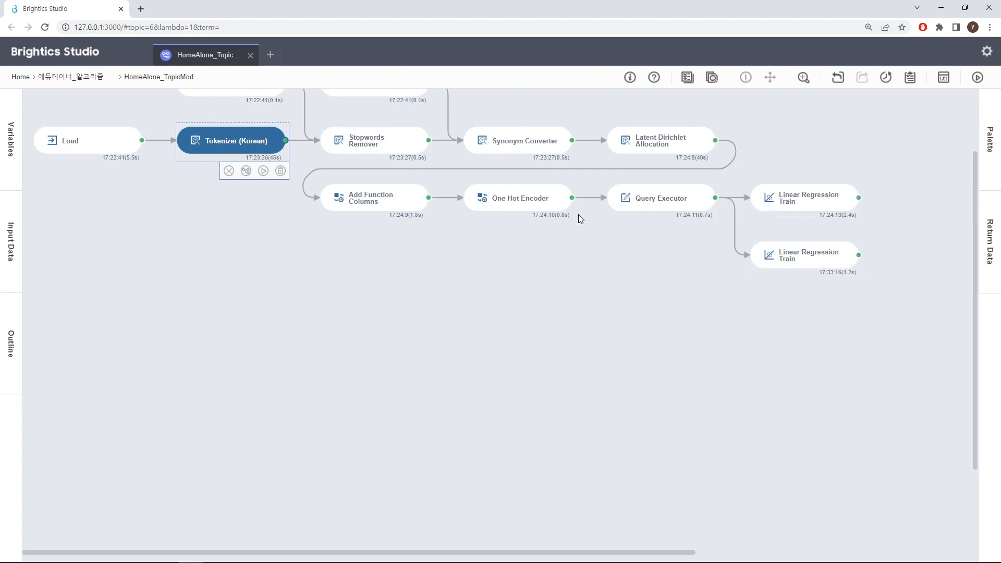
Review the inputs and settings of the Stopwords Remover function.
scroll(551, 256, "up", 2)
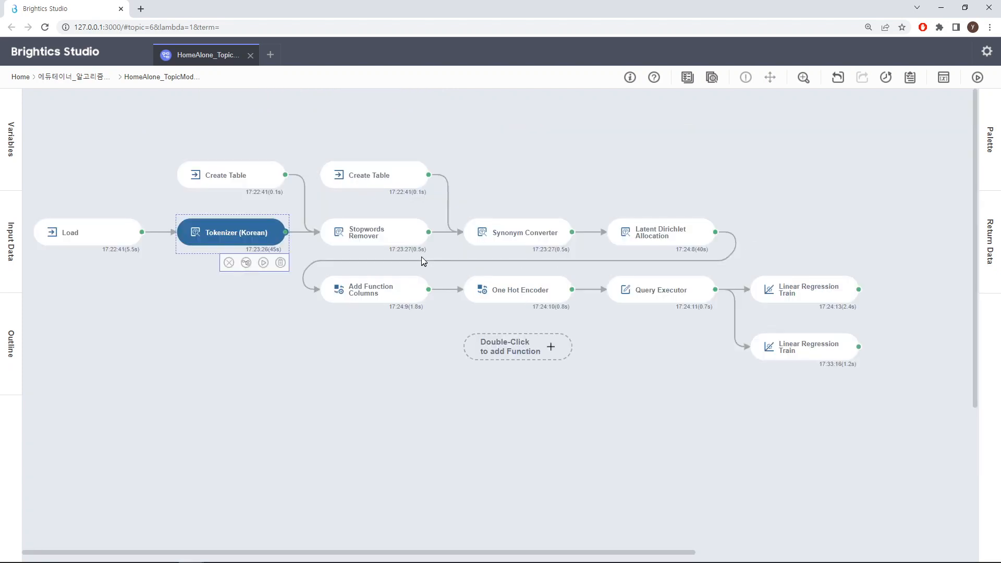
left_click(367, 239)
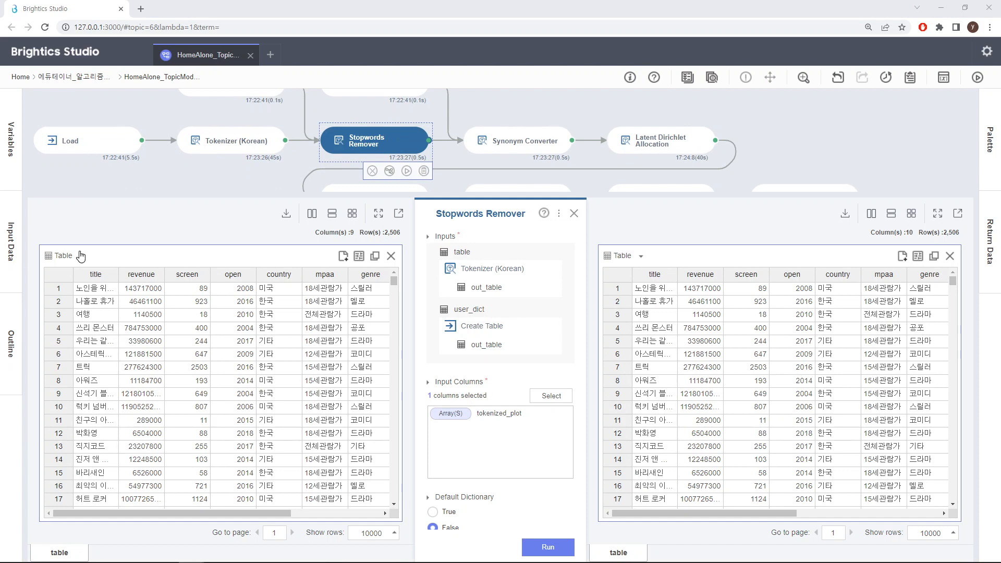
left_click(574, 214)
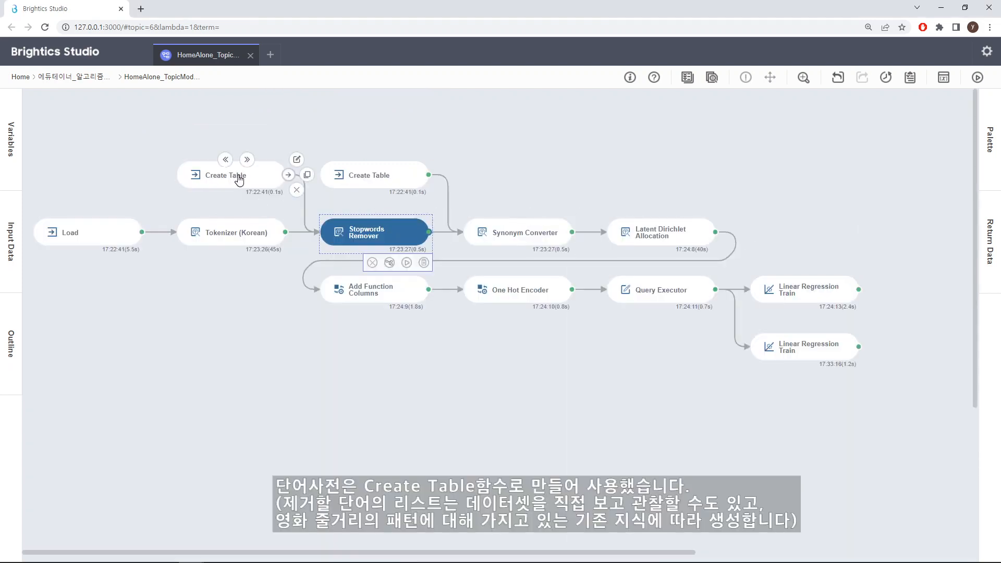
Browse the list of words to remove in the Create Table function that feeds Stopwords Remover.
left_click(238, 177)
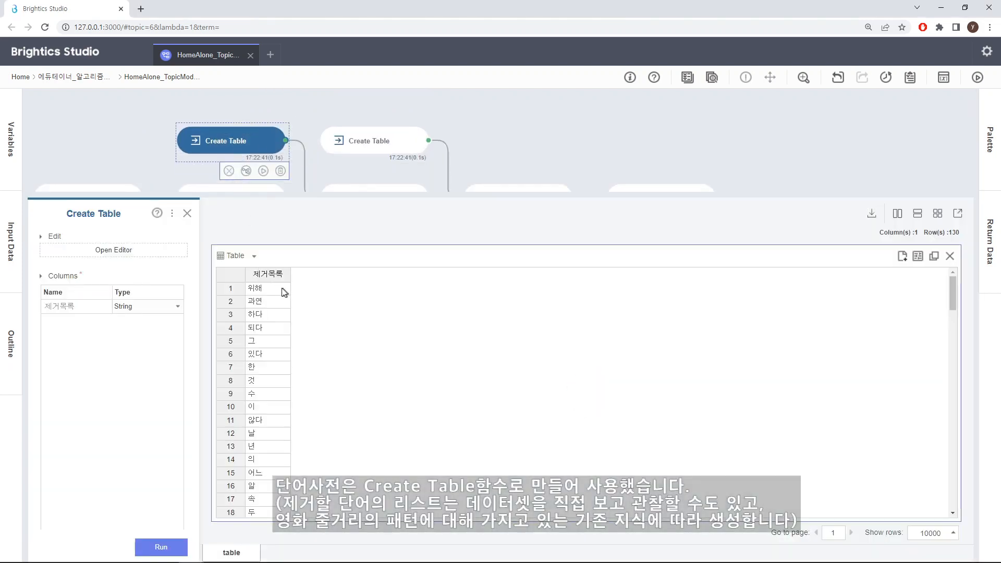
scroll(287, 317, "down", 20)
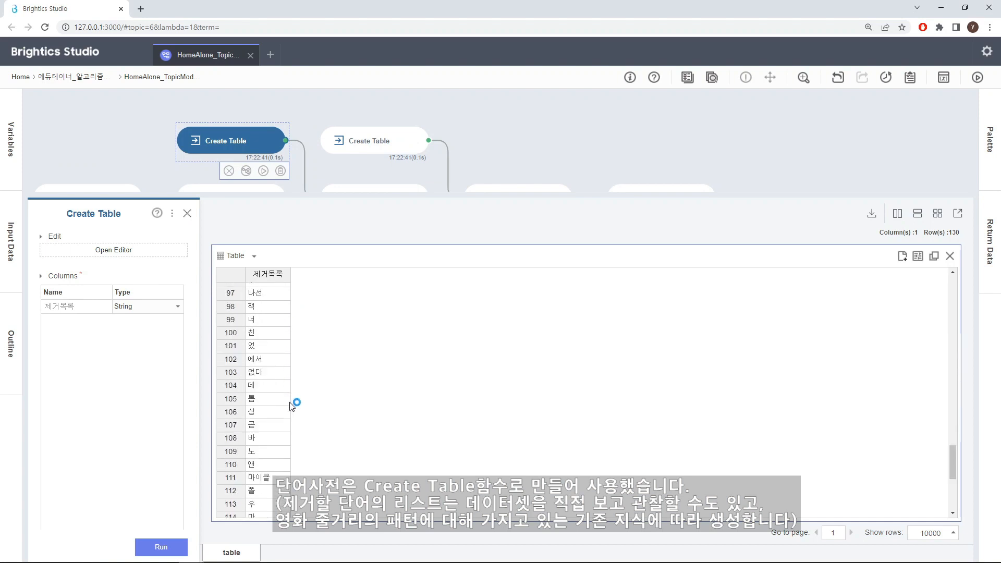
scroll(291, 409, "down", 4)
scroll(291, 419, "up", 13)
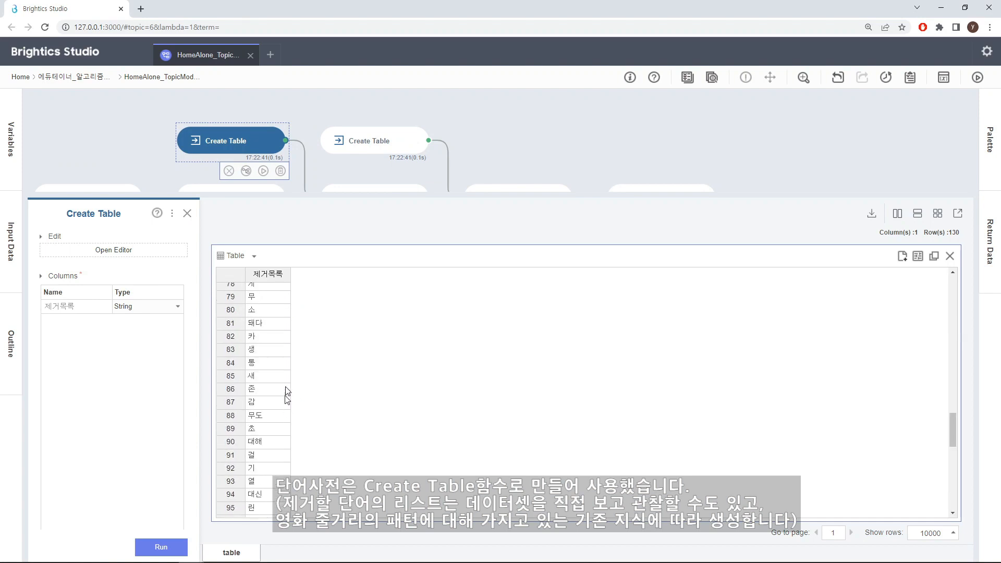
left_click(187, 213)
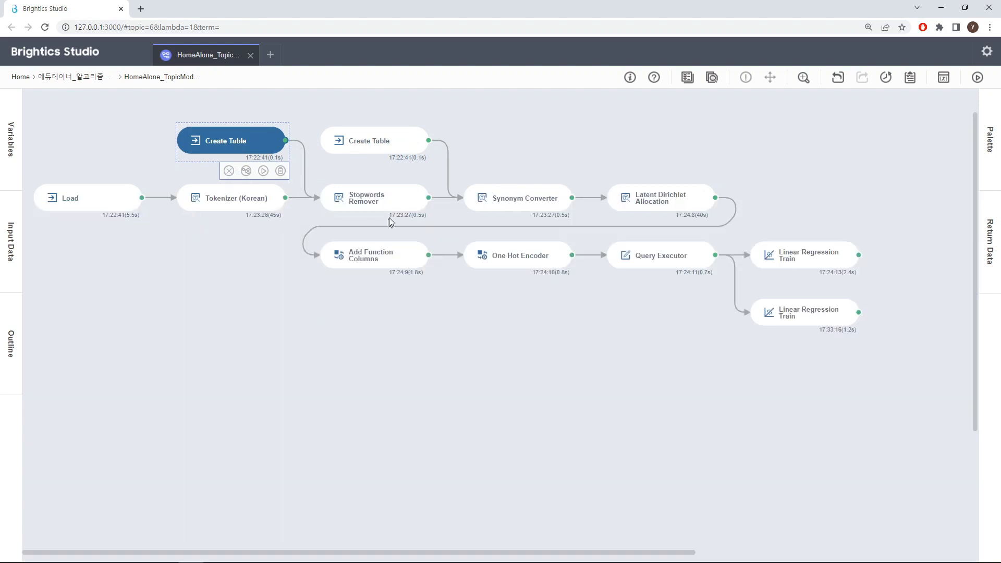
Examine the tokenized_plot and stopwords_tokenized_plot columns in the Stopwords Remover output table.
left_click(396, 202)
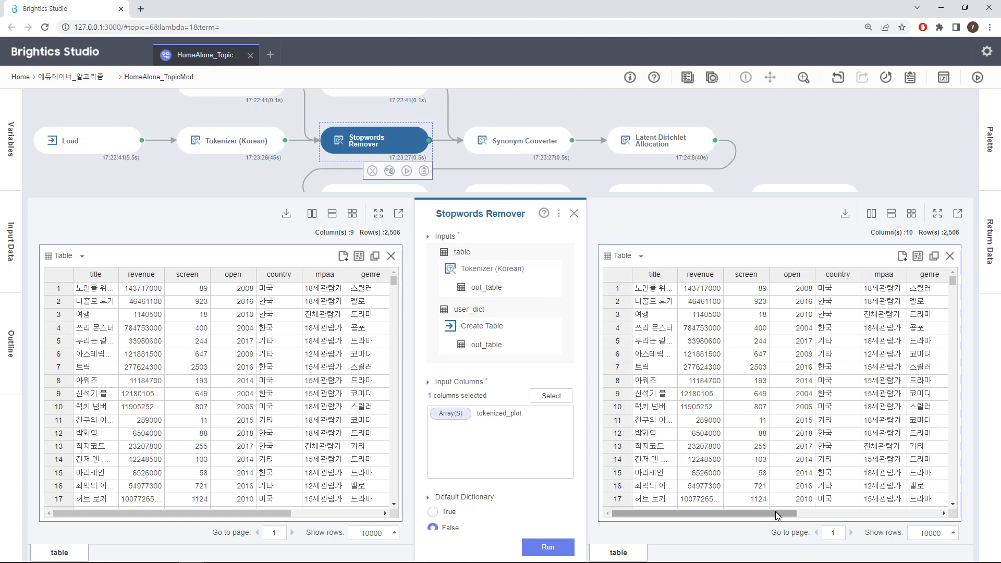
left_click_drag(780, 513, 926, 513)
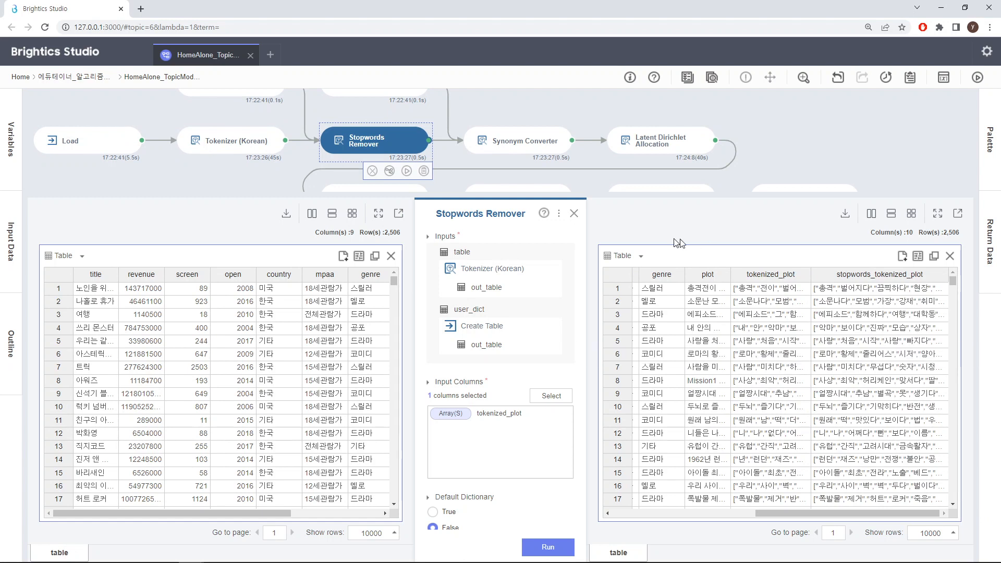
left_click(574, 214)
Review the Synonym Converter function's settings and the synonym dictionary in the Create Table function feeding it.
scroll(577, 216, "up", 2)
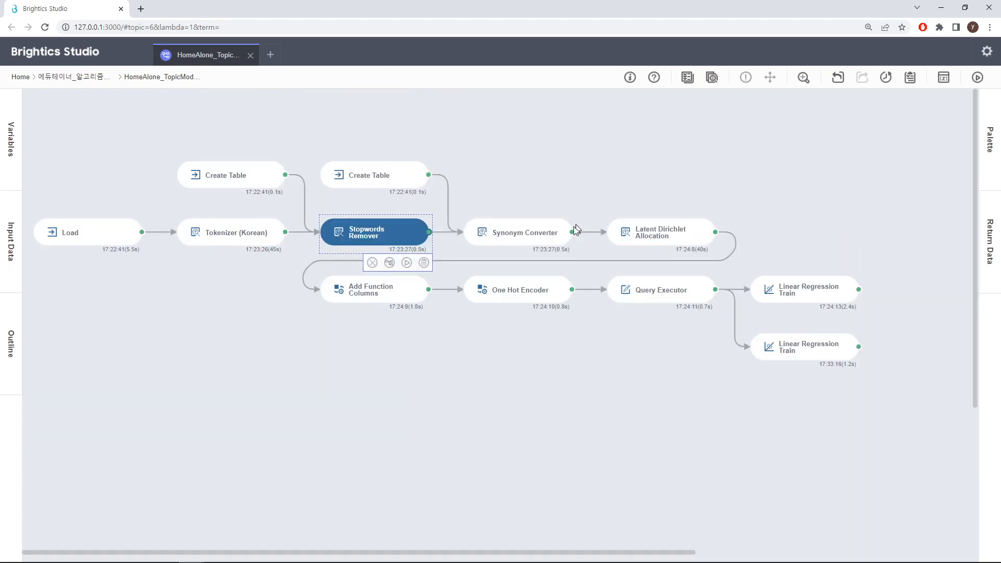
left_click(540, 238)
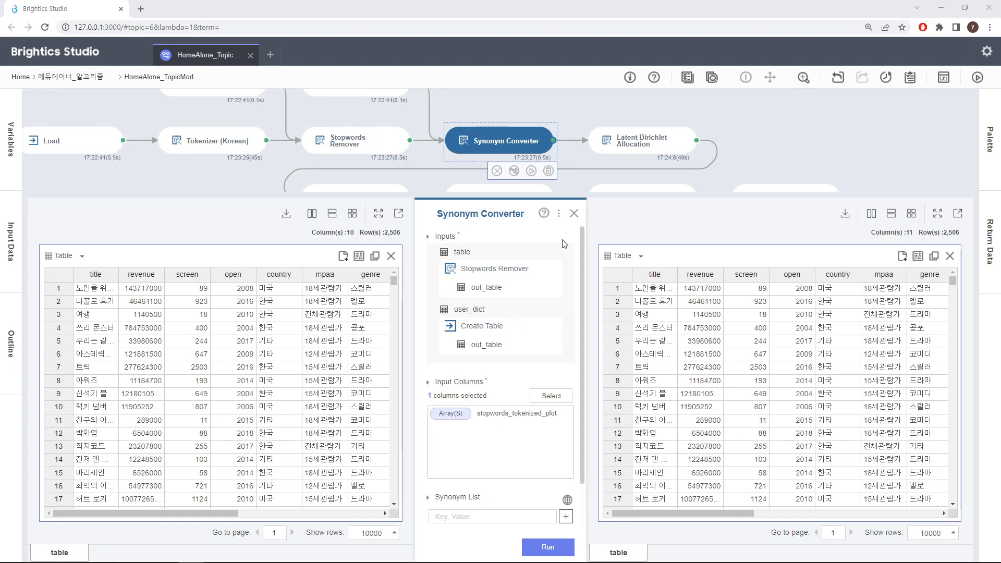
left_click(574, 215)
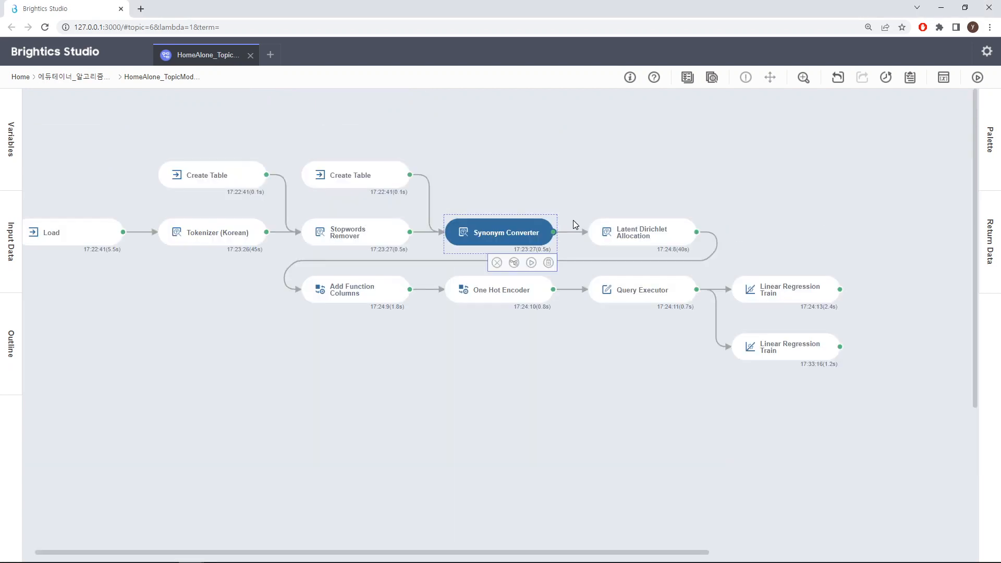
left_click(367, 180)
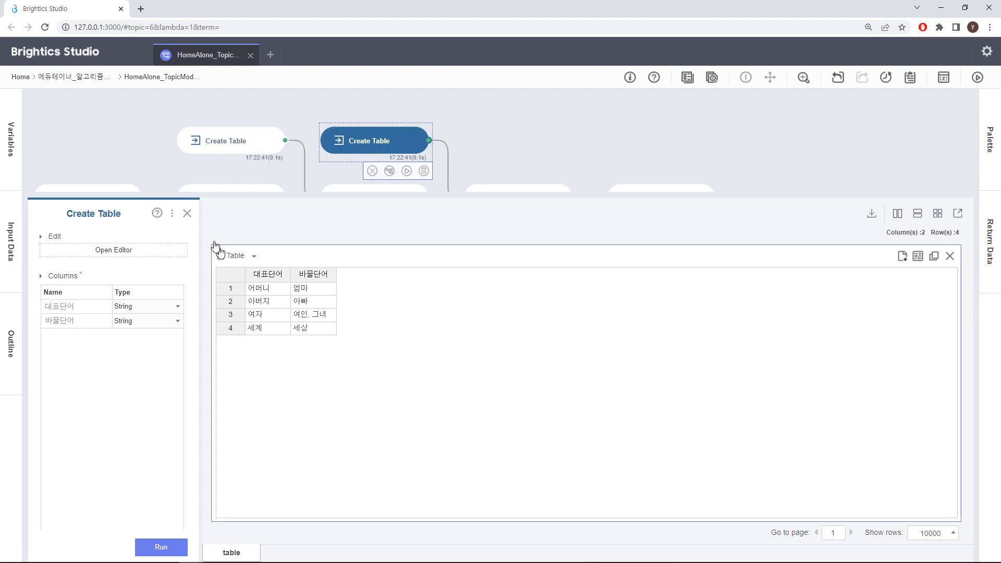
left_click(187, 214)
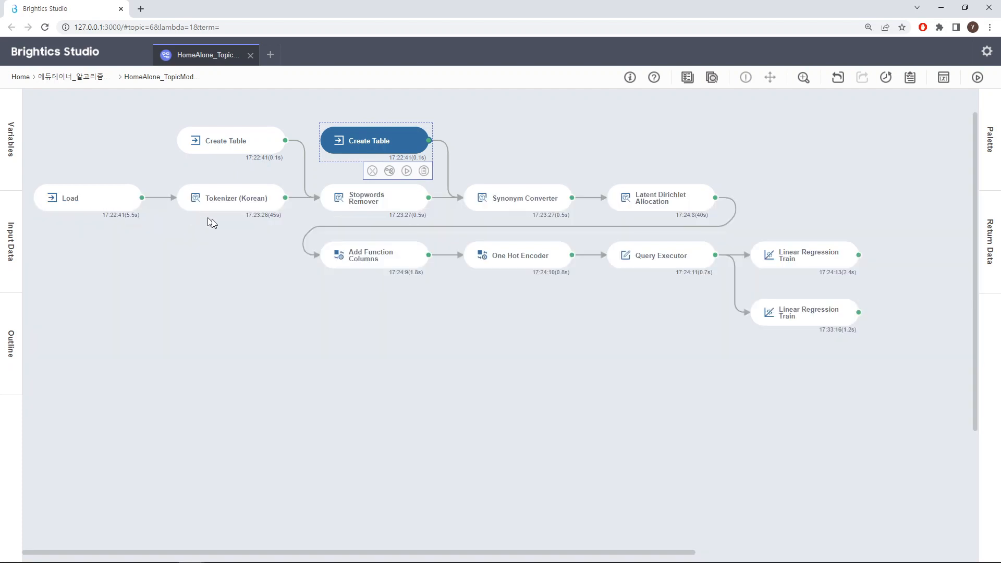
left_click(520, 206)
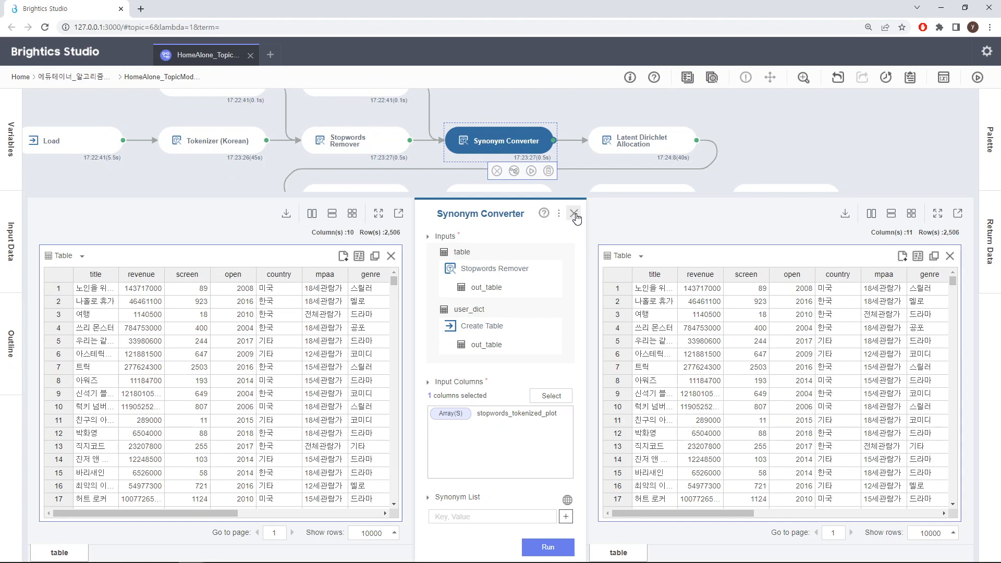
left_click(574, 214)
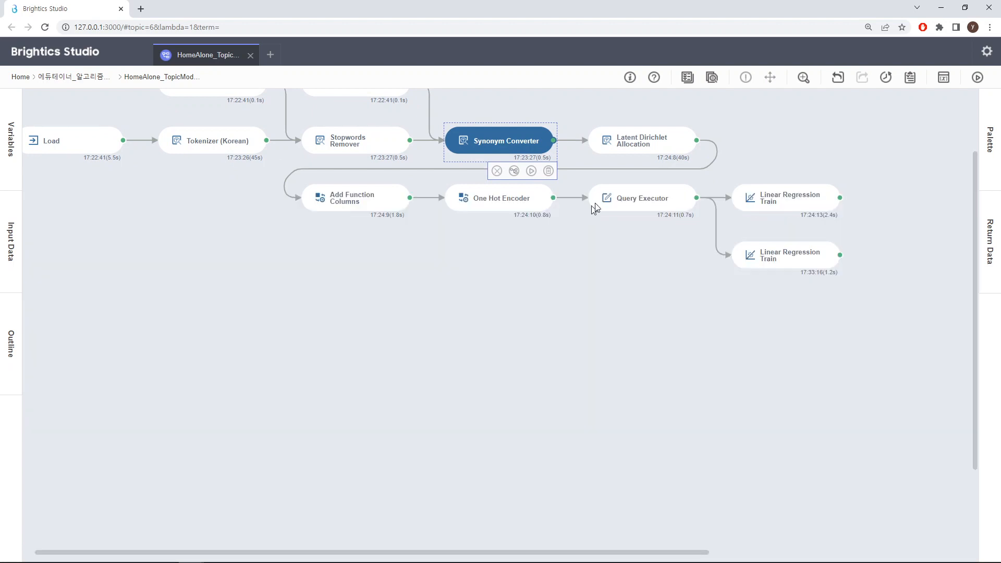
Examine the Latent Dirichlet Allocation parameters, including topics, terminologies, iterations, learning method, seed and Group By.
left_click(648, 151)
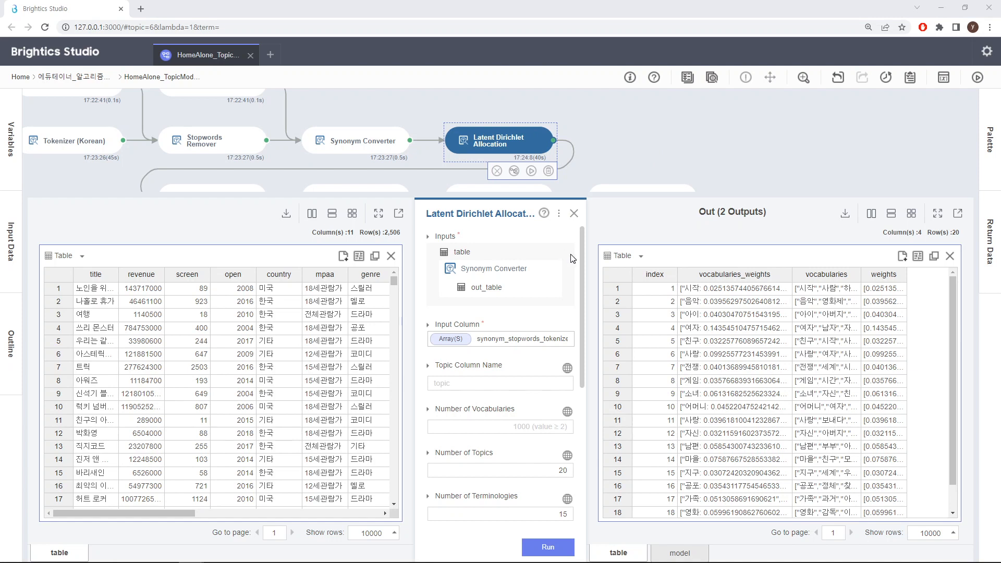
left_click_drag(581, 262, 581, 305)
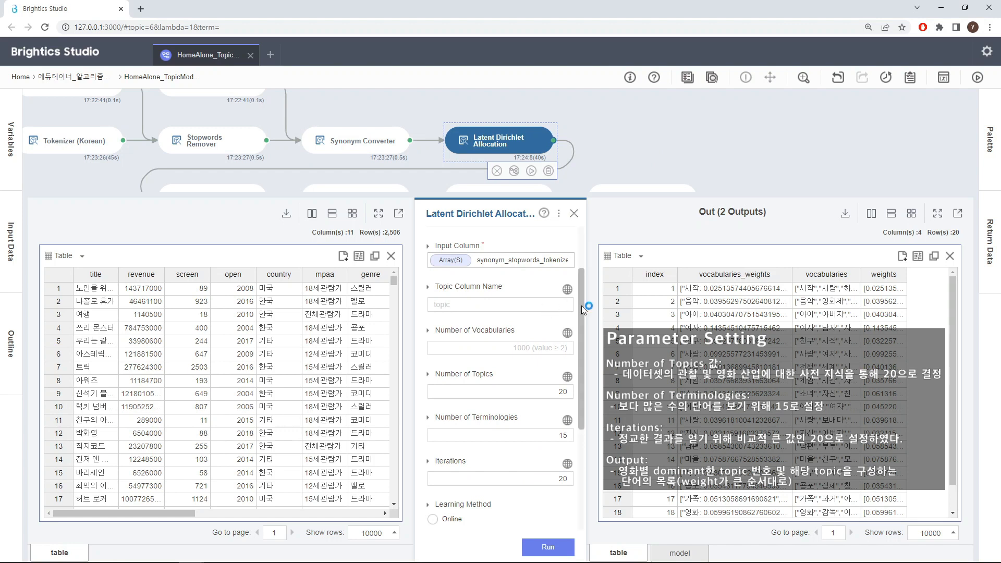
left_click_drag(581, 305, 577, 338)
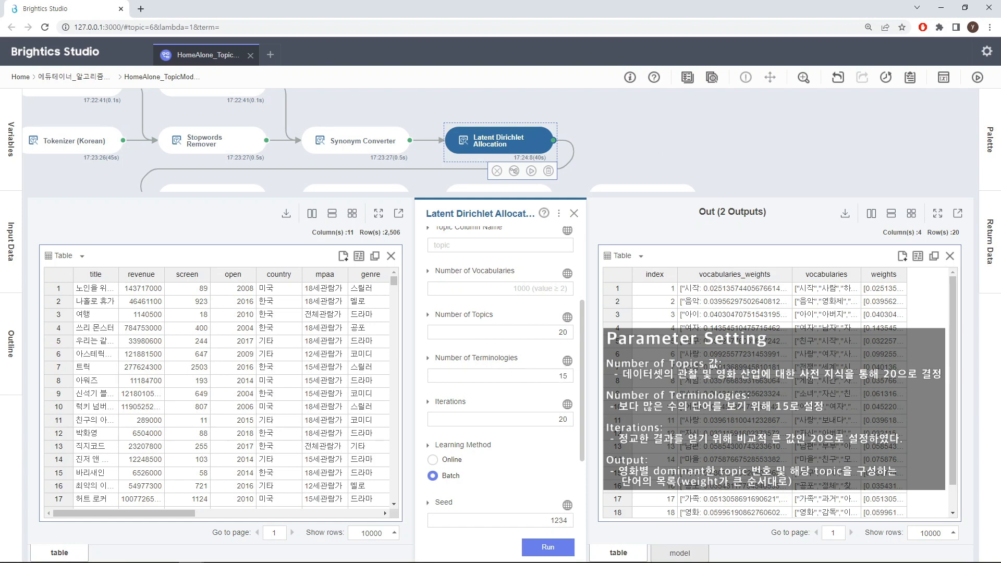
left_click_drag(581, 376, 579, 399)
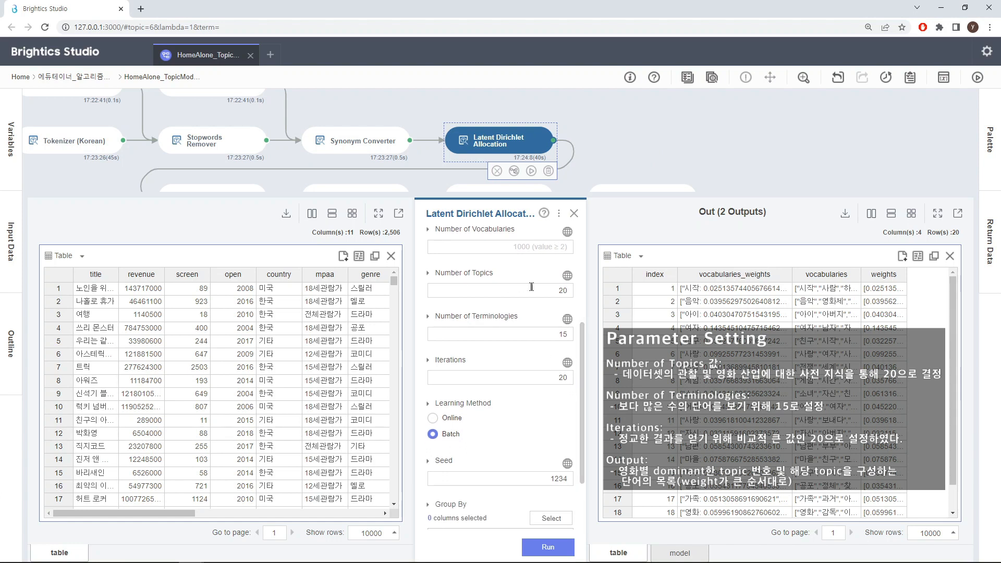
left_click(580, 308)
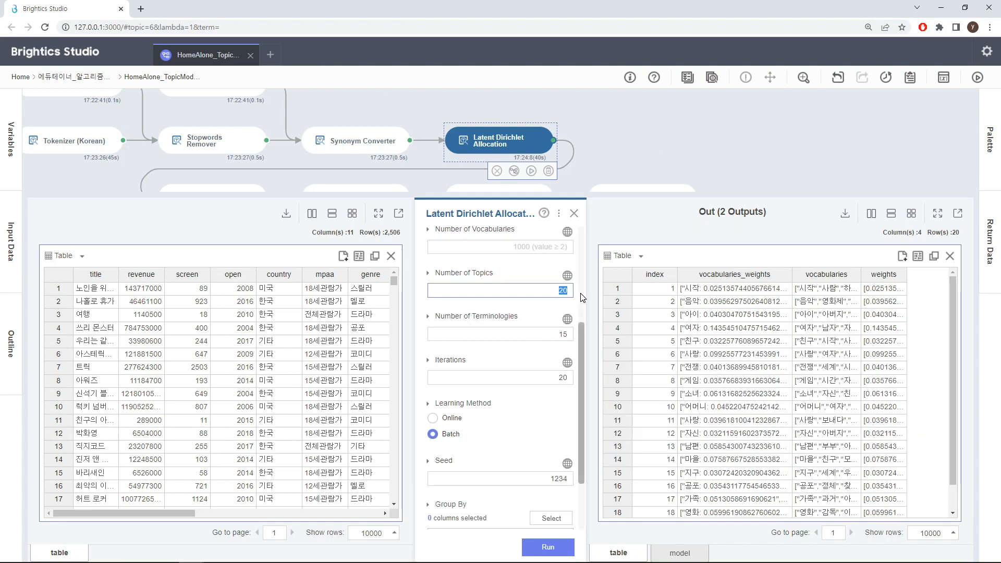
left_click_drag(580, 309, 580, 381)
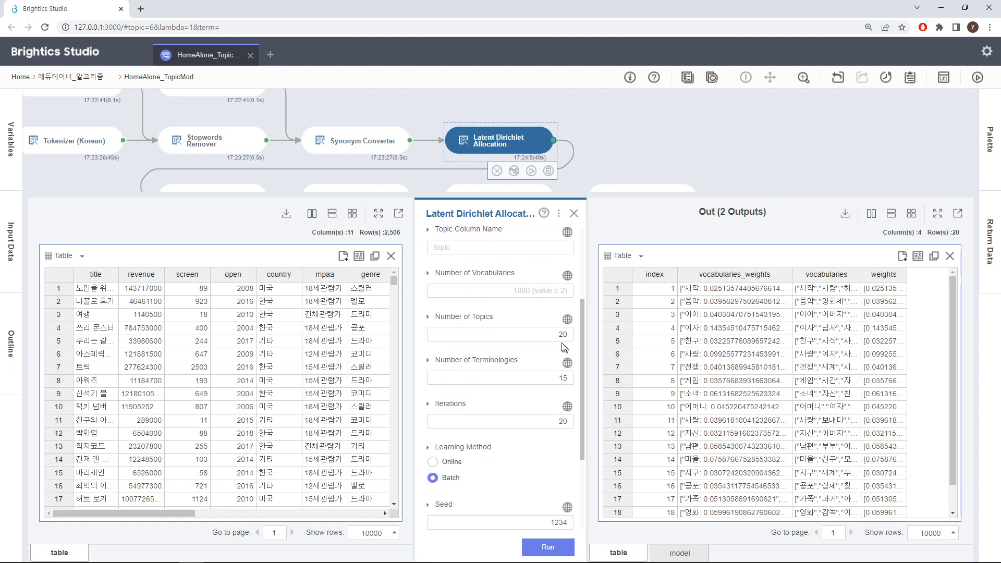
double_click(572, 334)
left_click(575, 350)
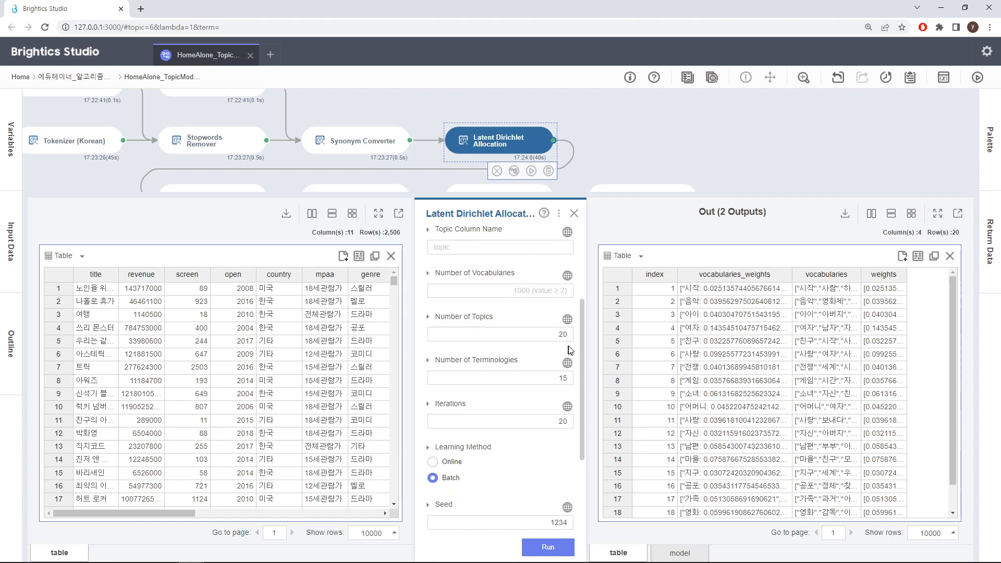
left_click_drag(580, 343, 577, 377)
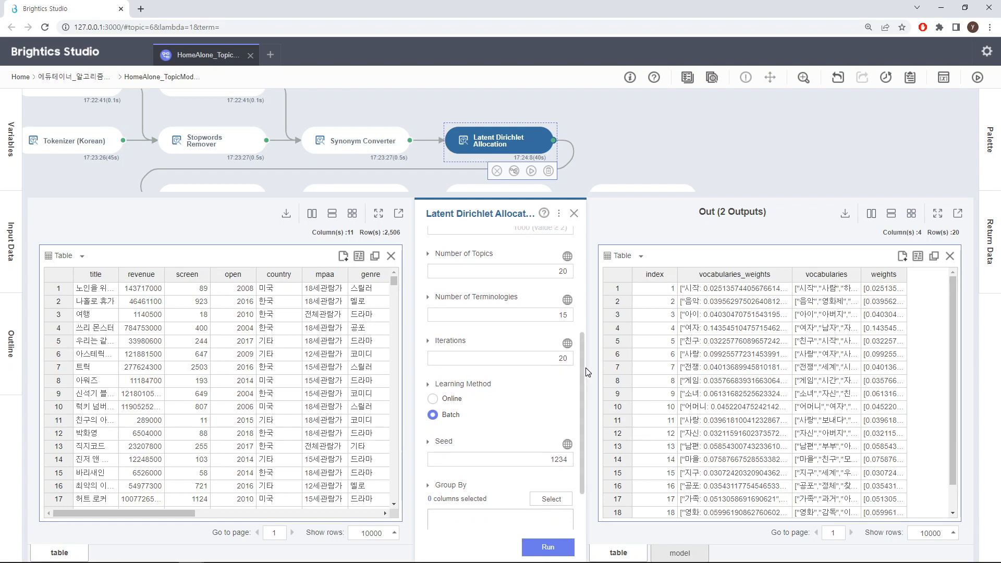
left_click_drag(582, 368, 580, 408)
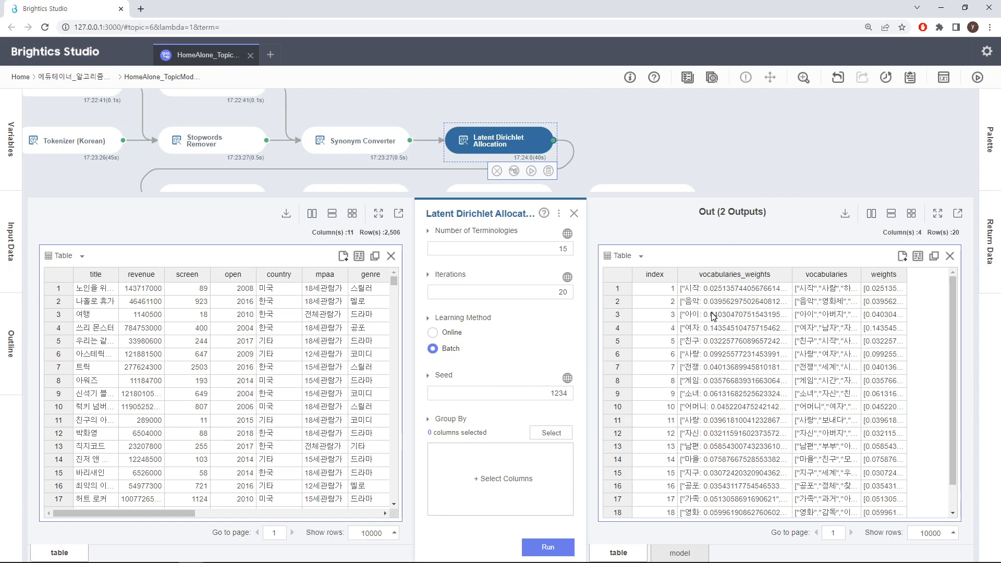
Look through the topics in the Latent Dirichlet Allocation output table and widen its vocabularies column.
left_click_drag(950, 308, 950, 339)
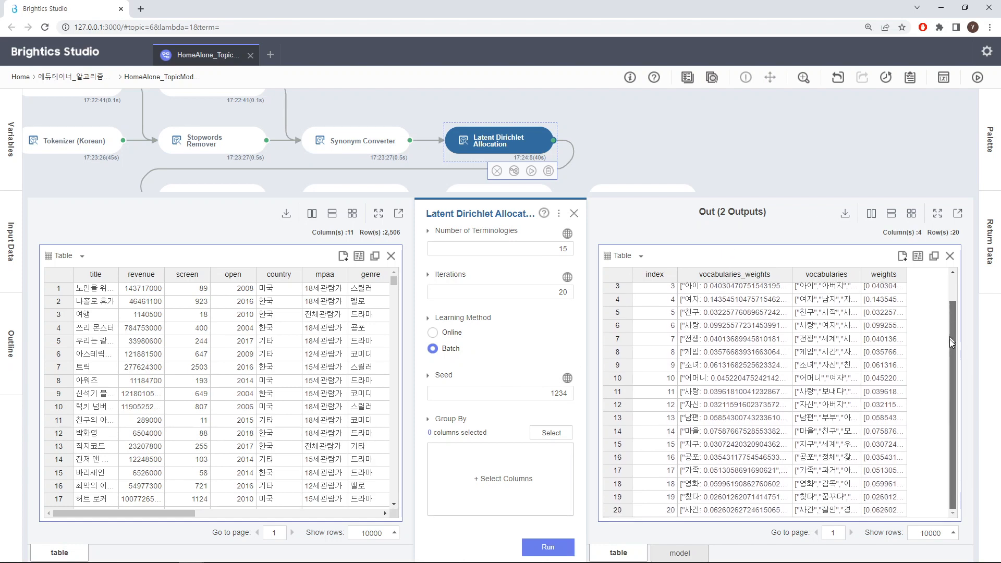
scroll(940, 299, "up", 2)
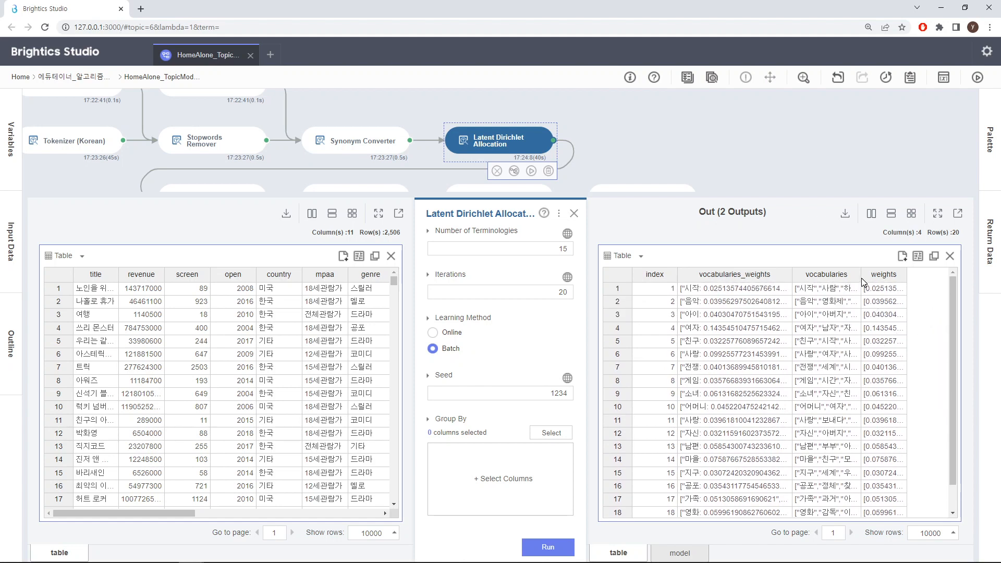
left_click_drag(861, 280, 918, 281)
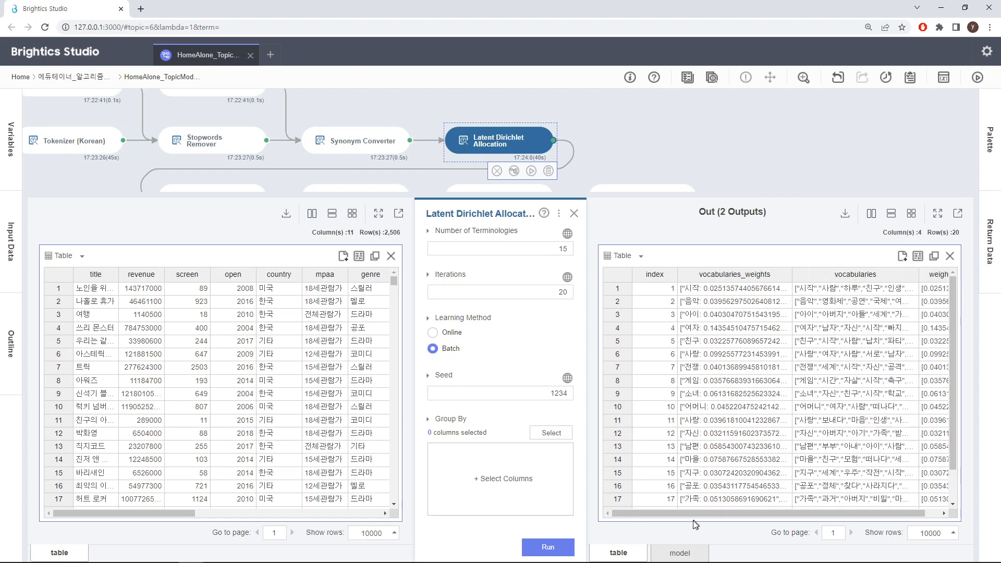
Open the Latent Dirichlet Allocation model report in an enlarged view and examine the intertopic distance map and topic 6's most relevant terms.
left_click(681, 553)
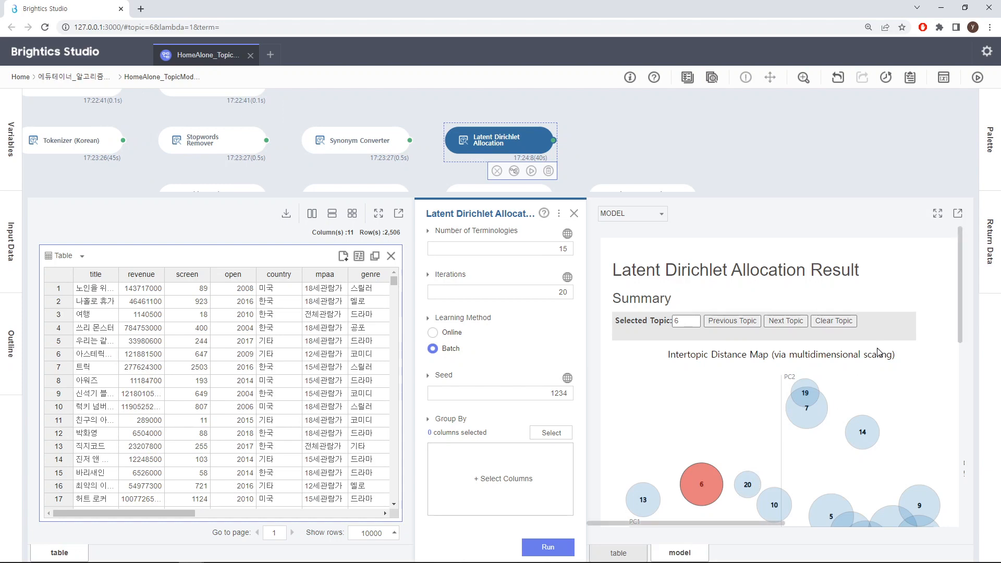
left_click(937, 214)
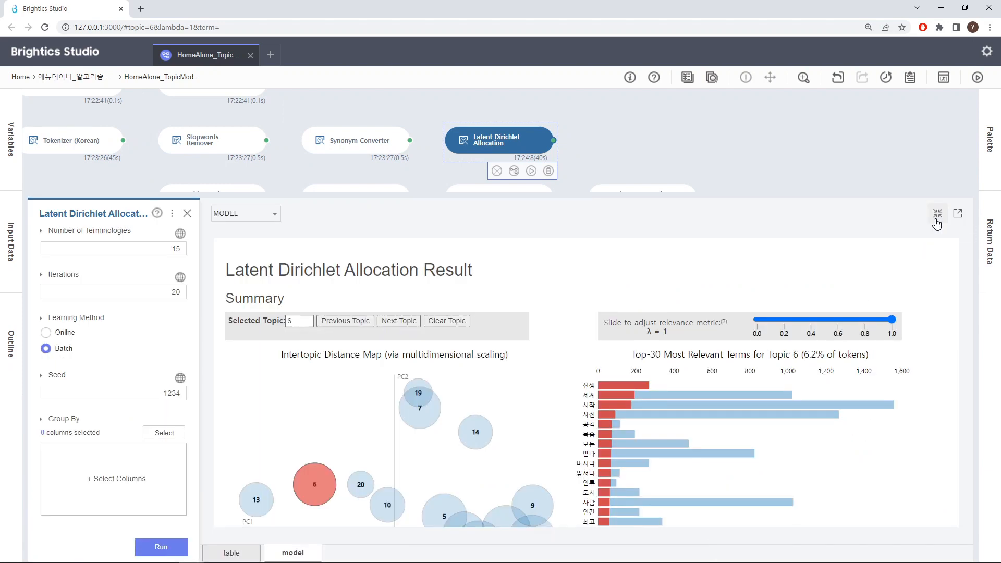
scroll(867, 264, "down", 2)
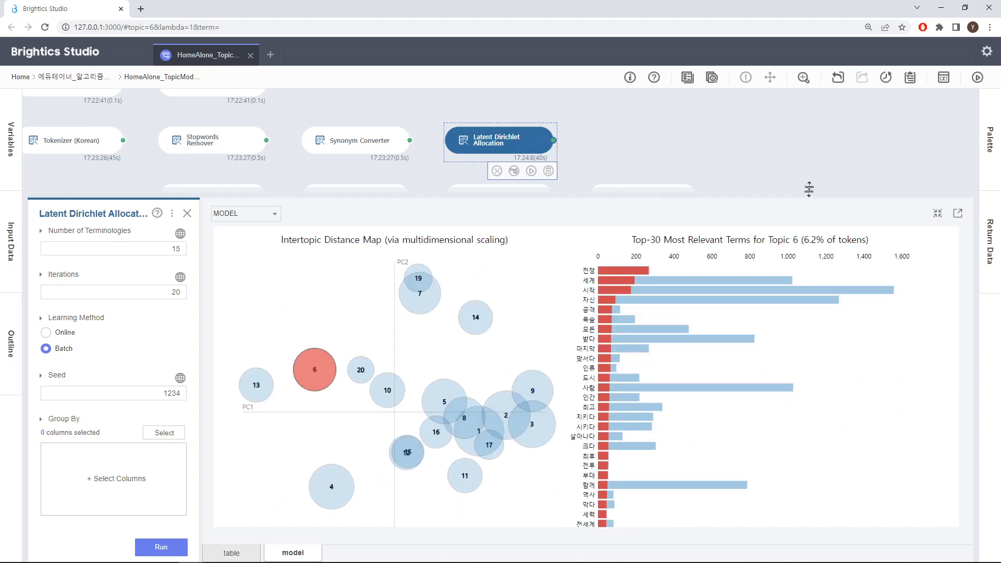
left_click_drag(811, 193, 812, 142)
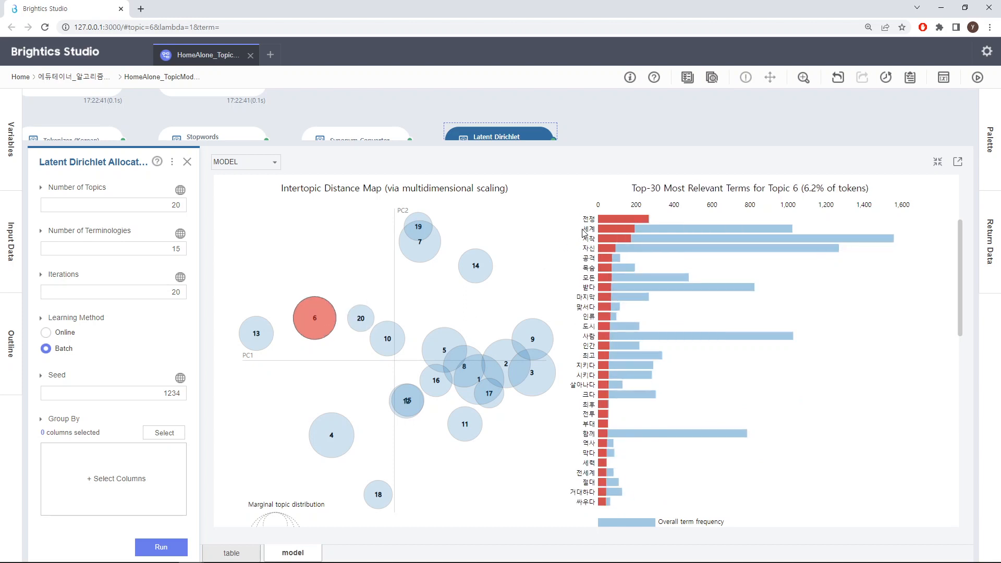
mouse_move(586, 239)
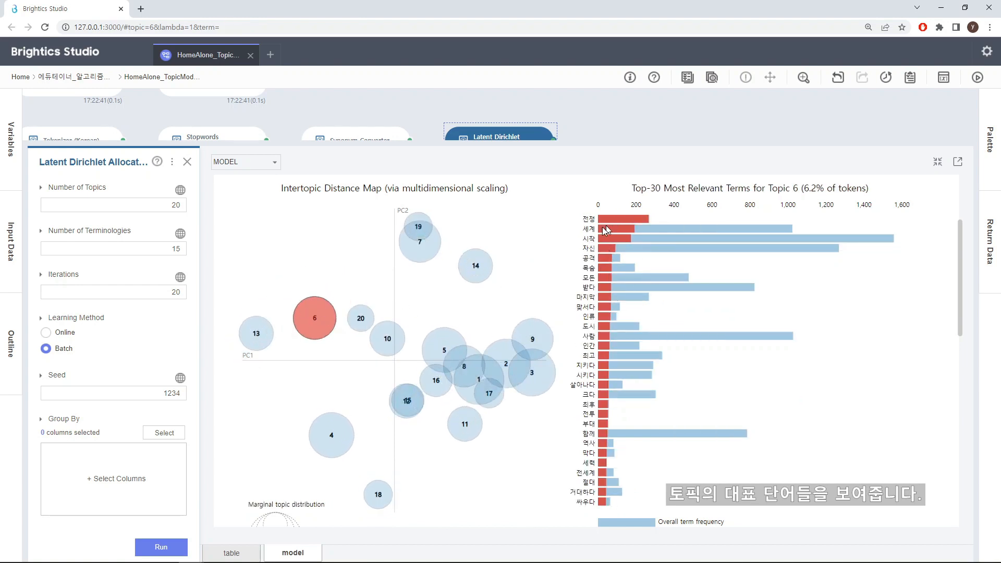
mouse_move(585, 378)
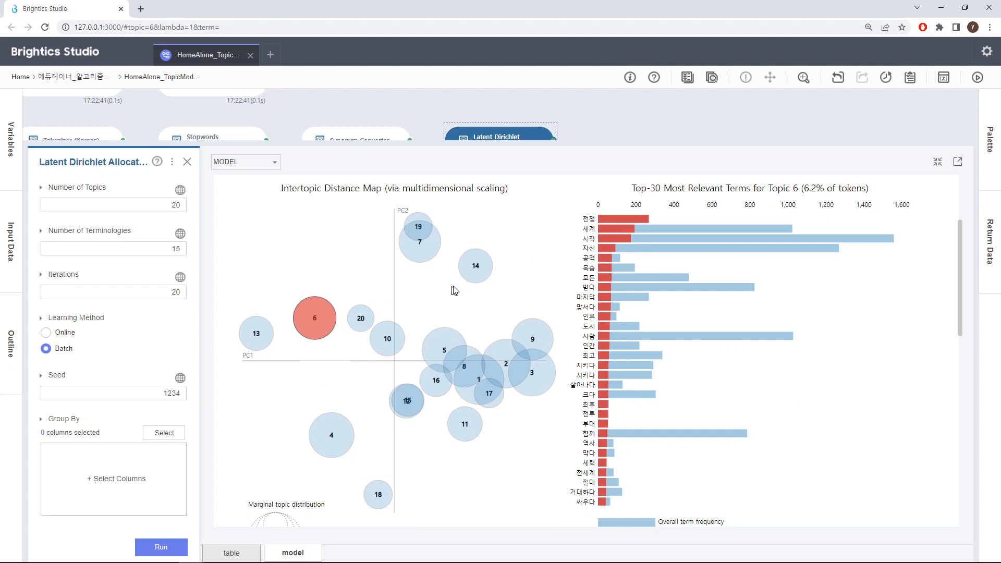
Select topic 14 on the intertopic distance map, compare its relevant terms with topic 4's, and close the Latent Dirichlet Allocation function.
left_click(477, 273)
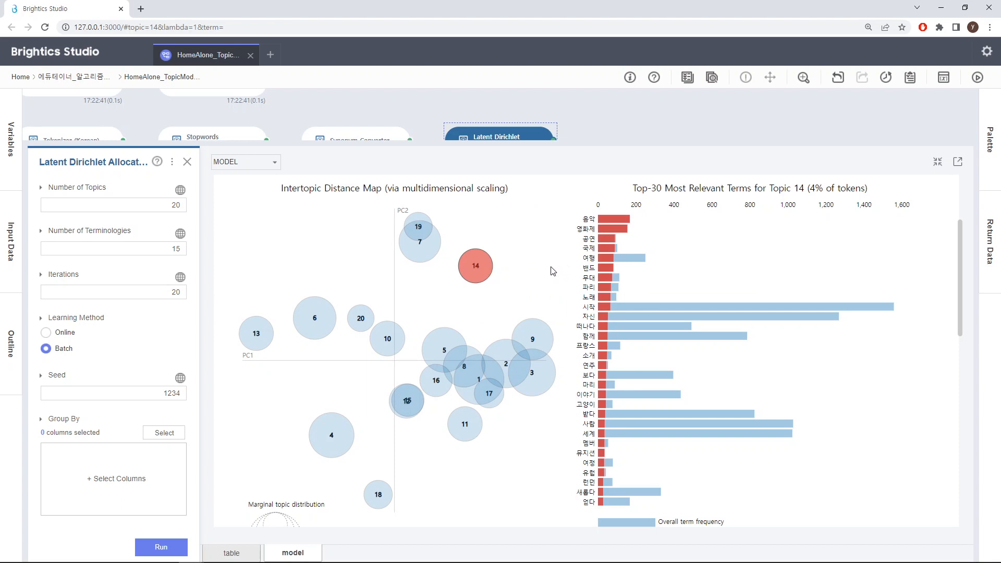
mouse_move(330, 435)
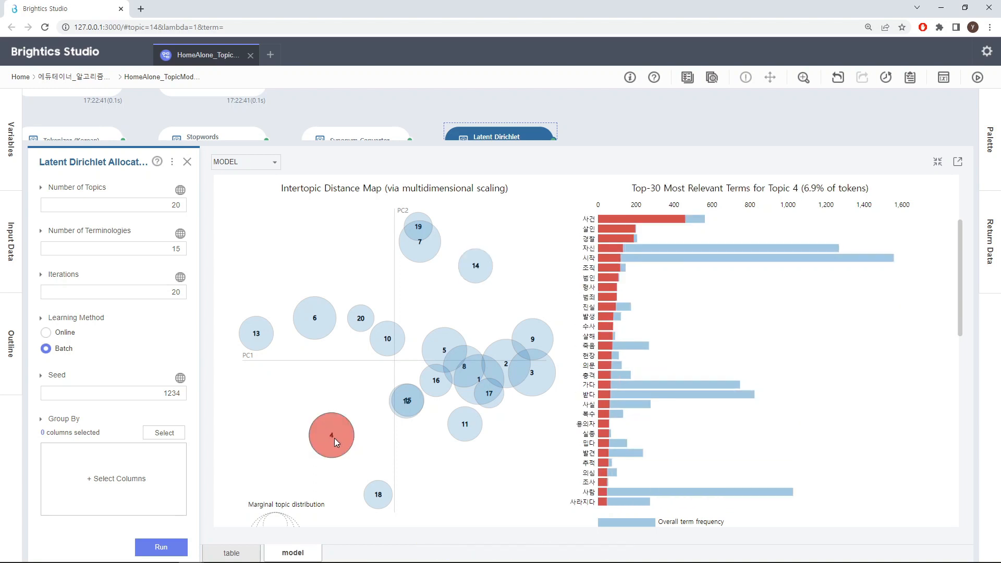
mouse_move(477, 433)
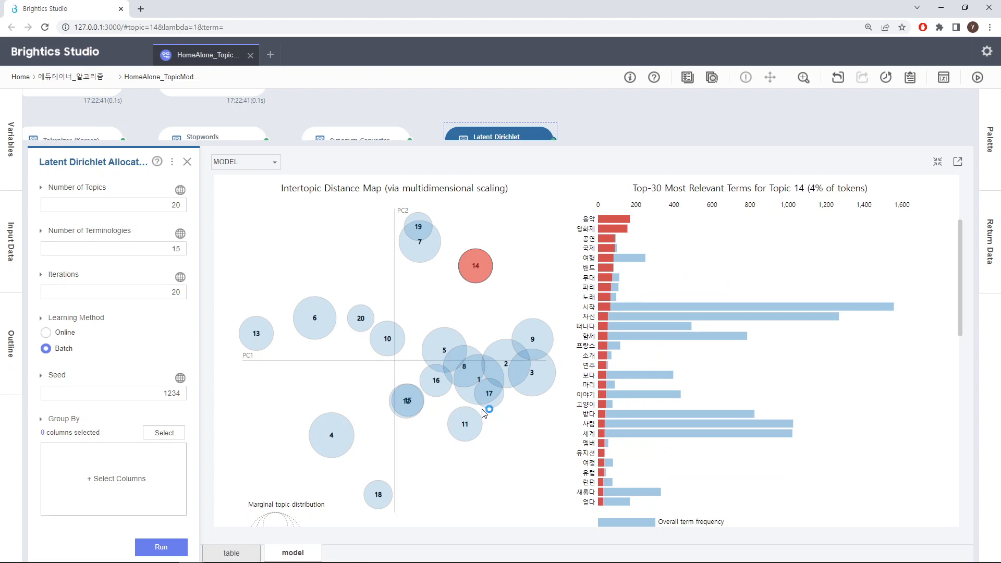
mouse_move(472, 401)
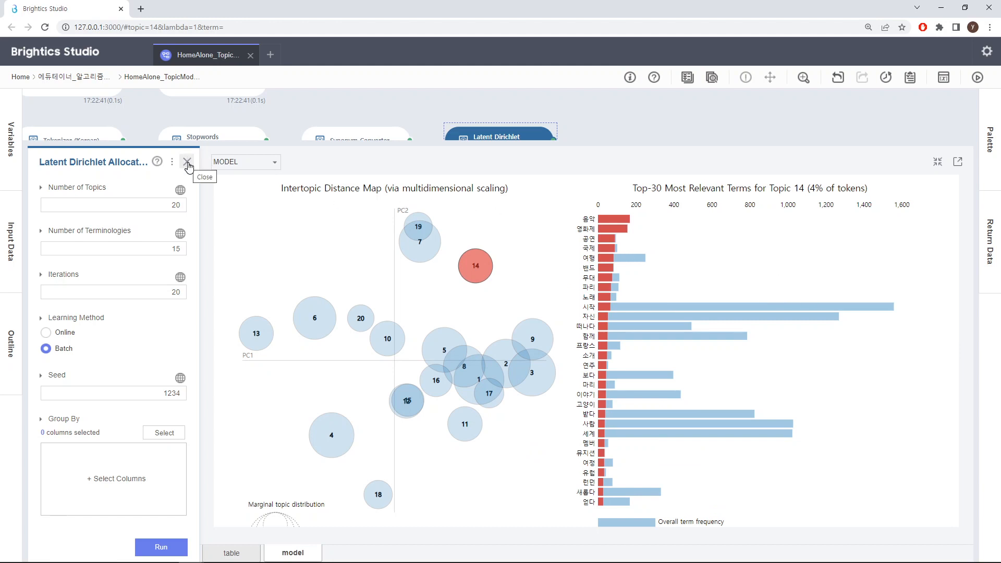
left_click(187, 162)
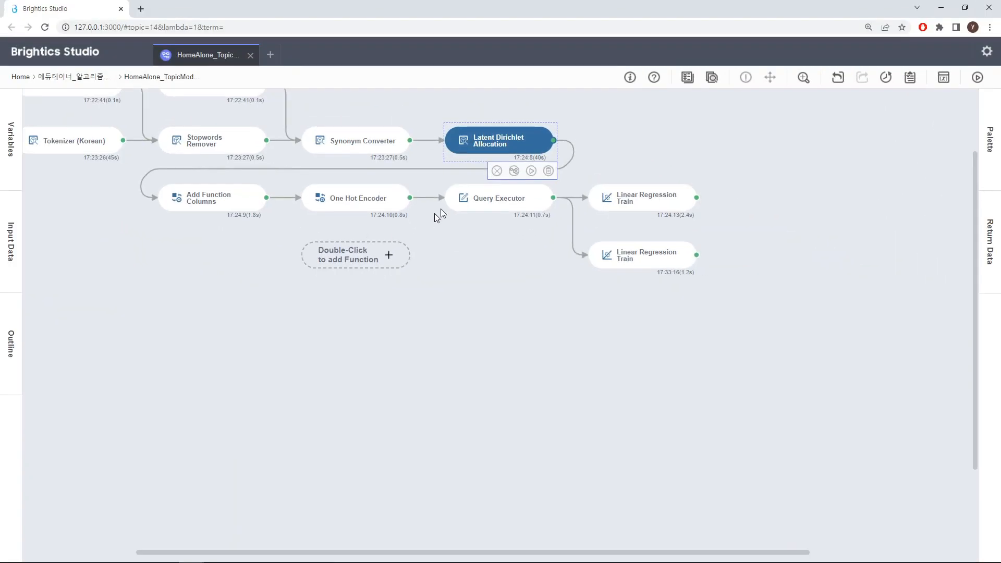
double_click(486, 148)
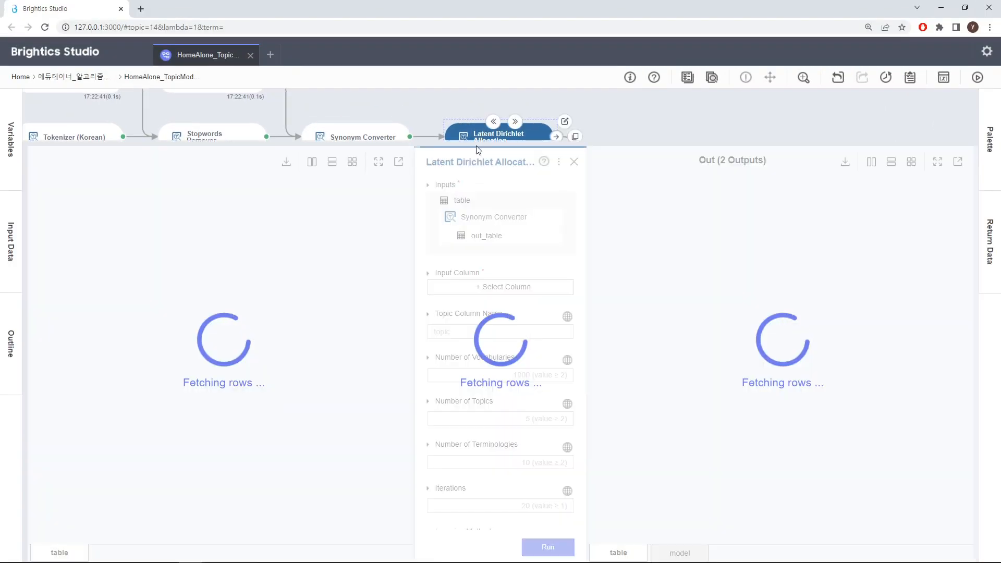
left_click(574, 162)
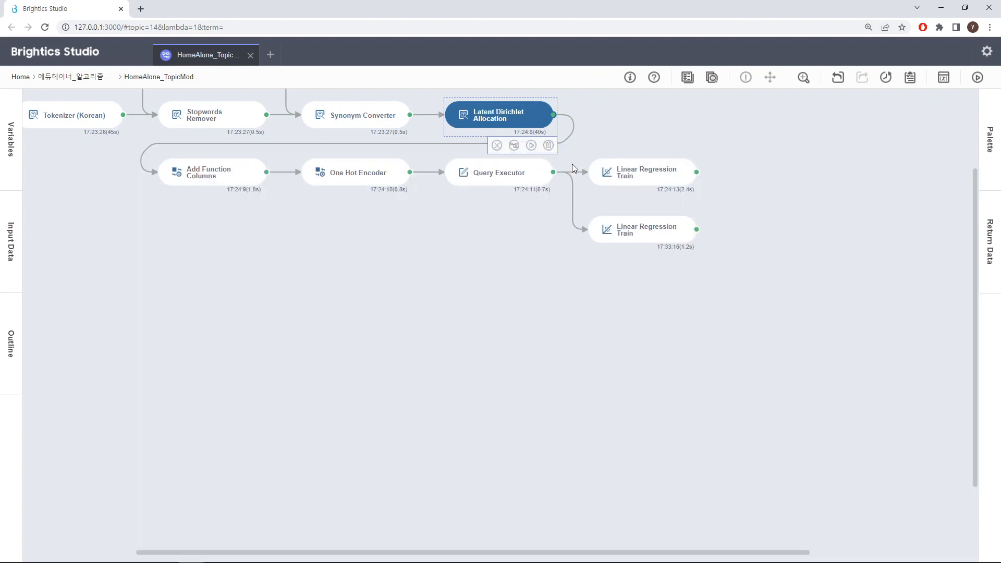
Open the Add Function Columns function and show its input data as a scatter plot with screen on the X-axis.
double_click(218, 182)
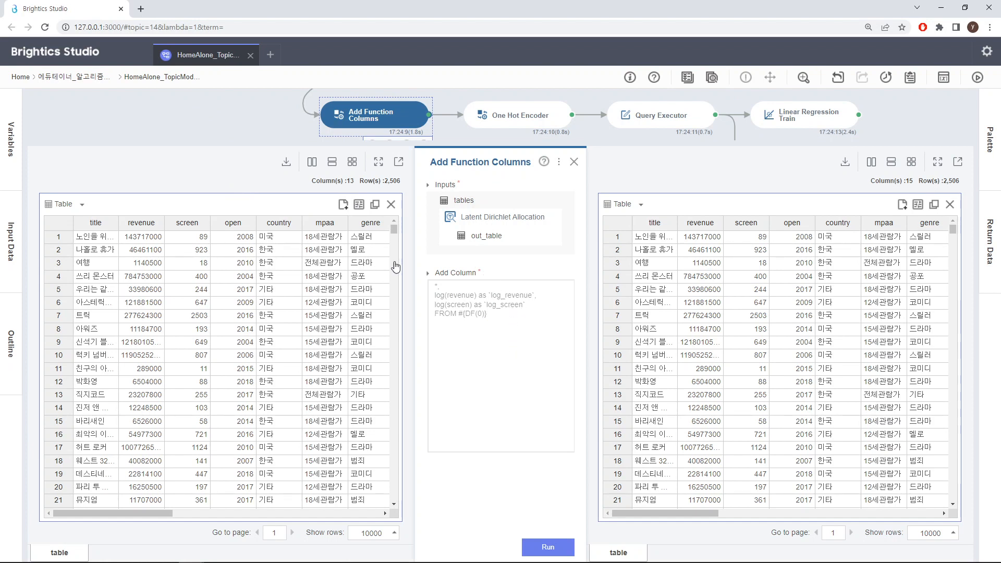
left_click(61, 205)
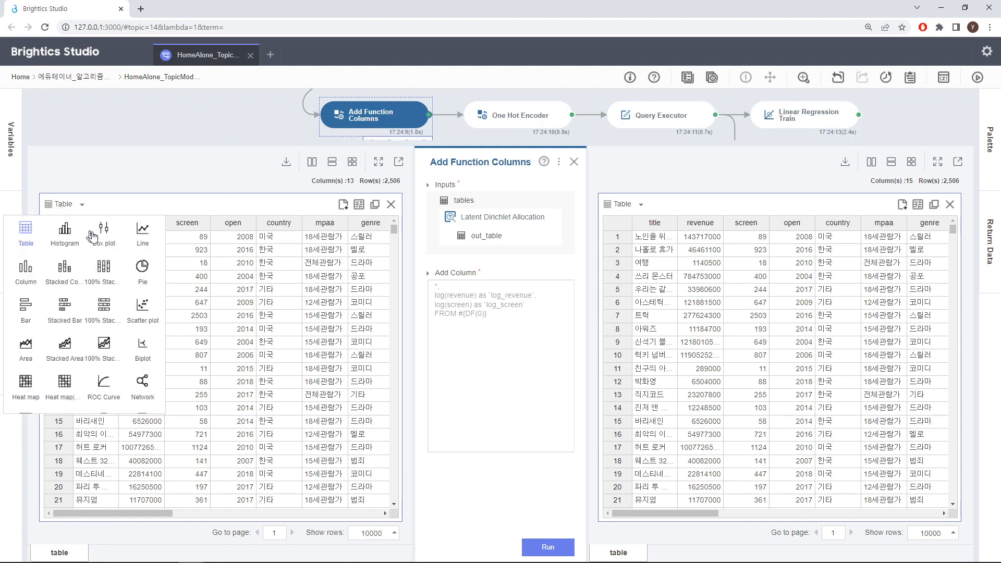
left_click(141, 306)
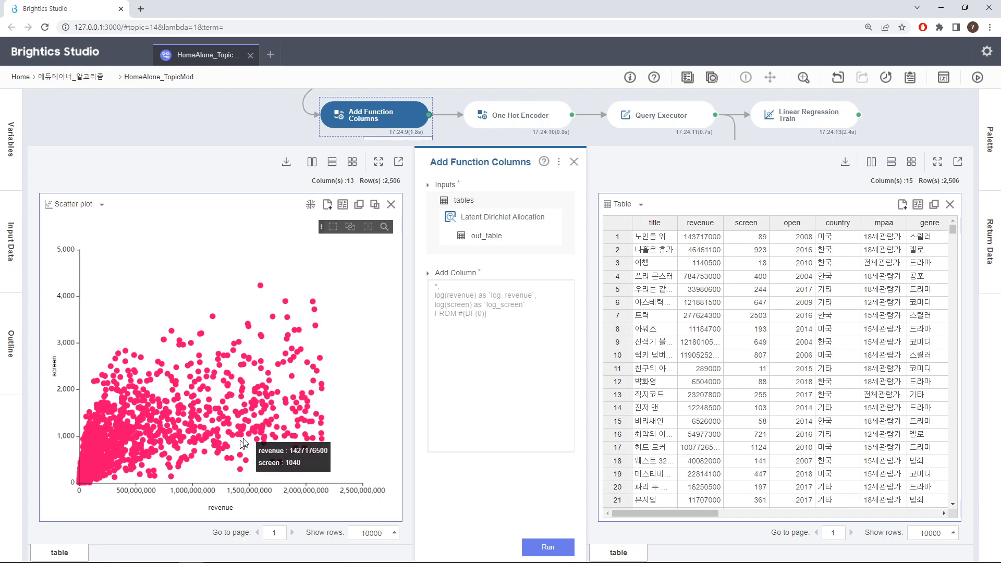
left_click(342, 204)
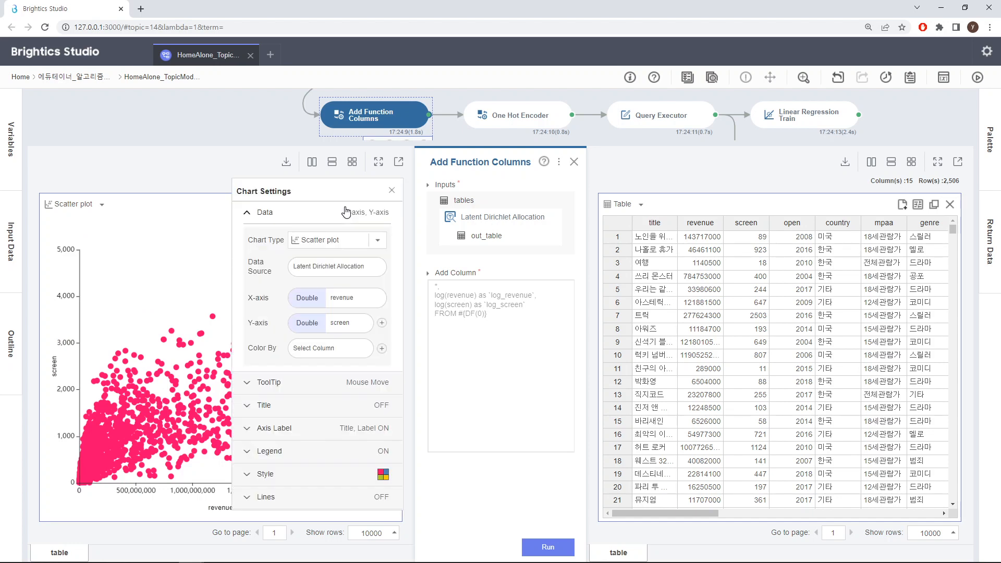
left_click(350, 305)
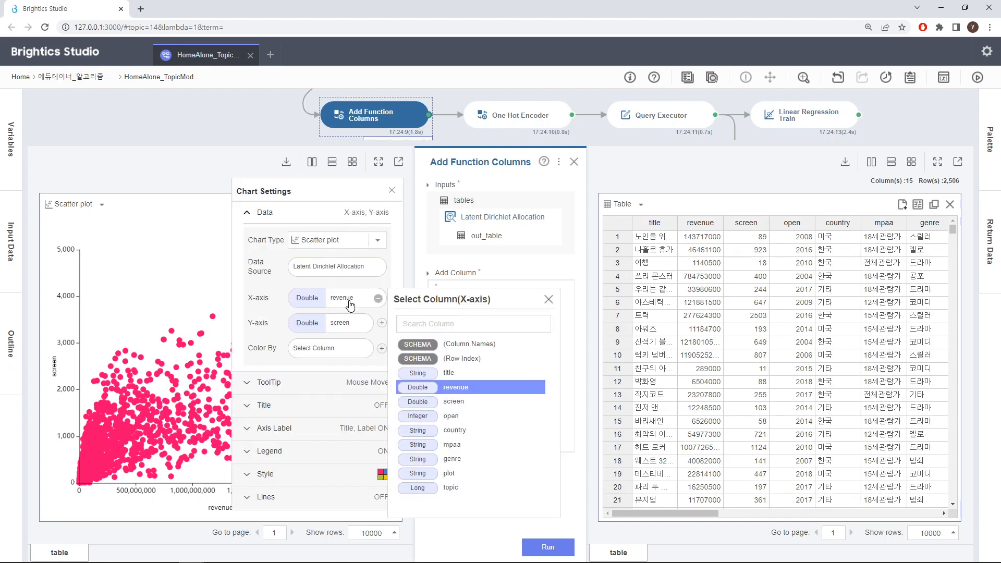
left_click(446, 407)
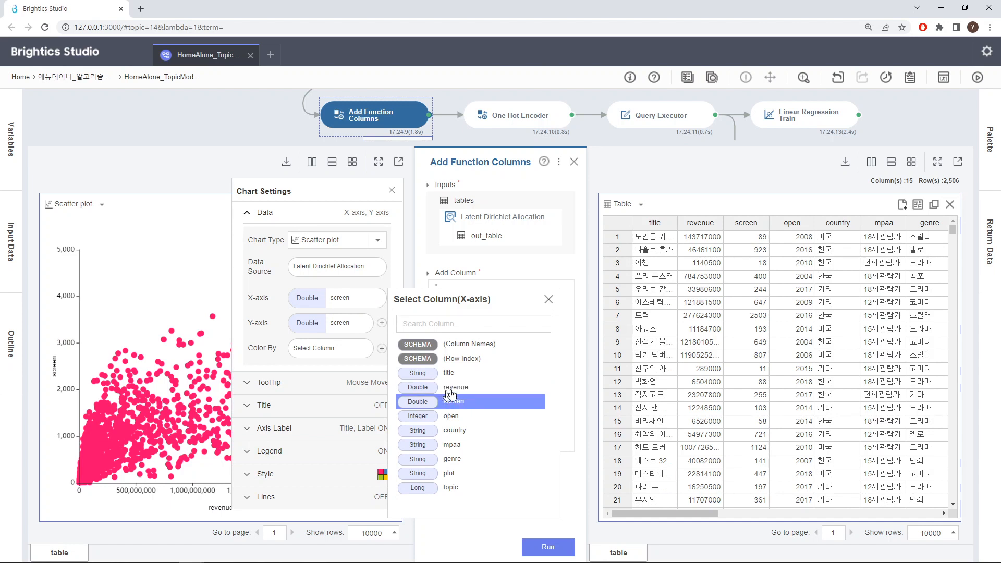
left_click(549, 300)
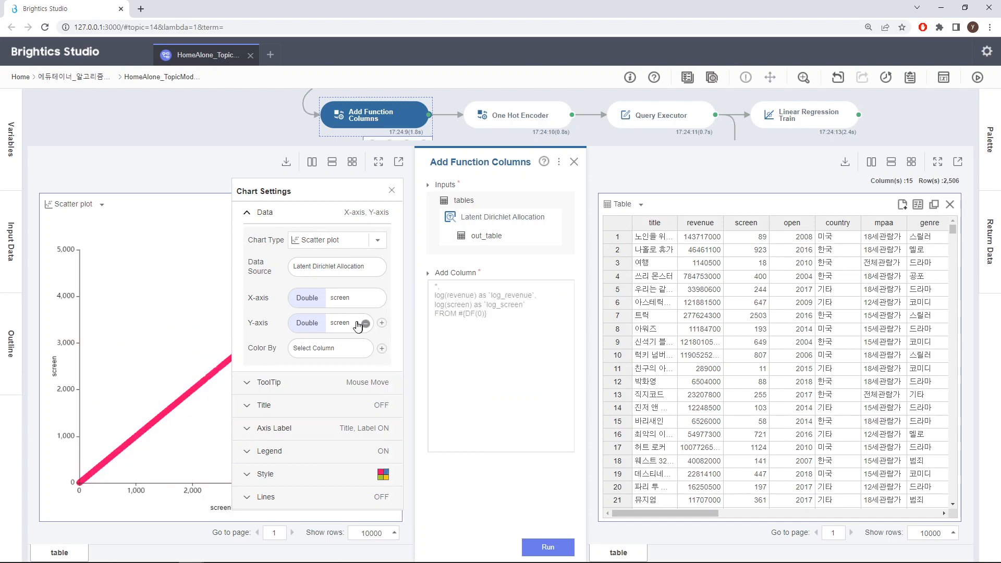
Set the input scatter plot's Y-axis to revenue with no aggregation and close the chart settings.
left_click(342, 327)
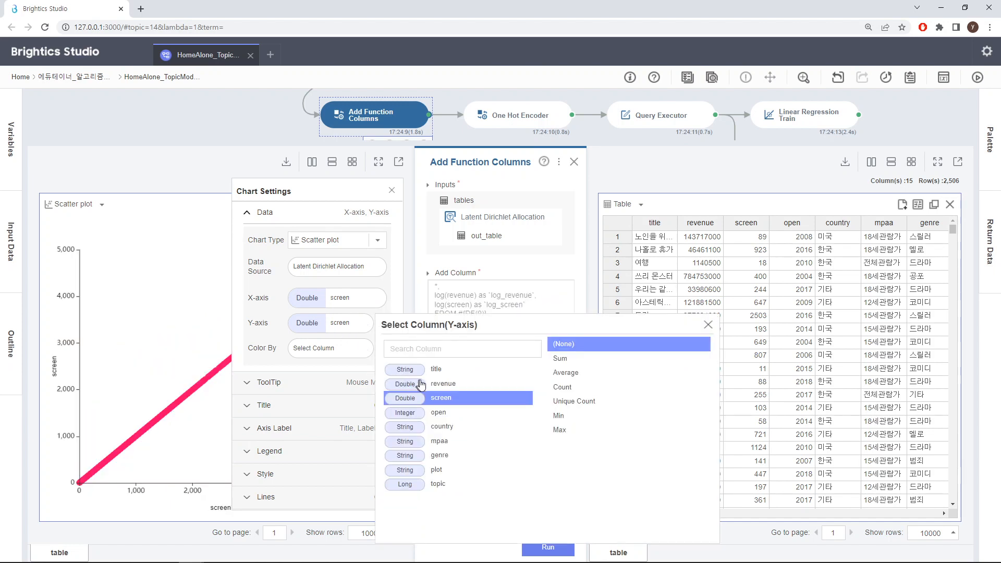
left_click(476, 384)
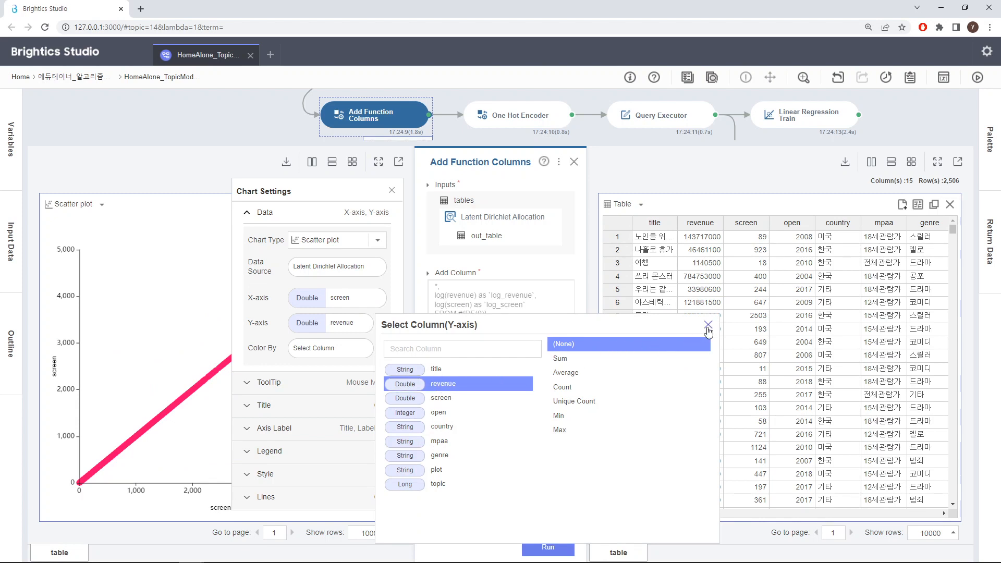
left_click(707, 325)
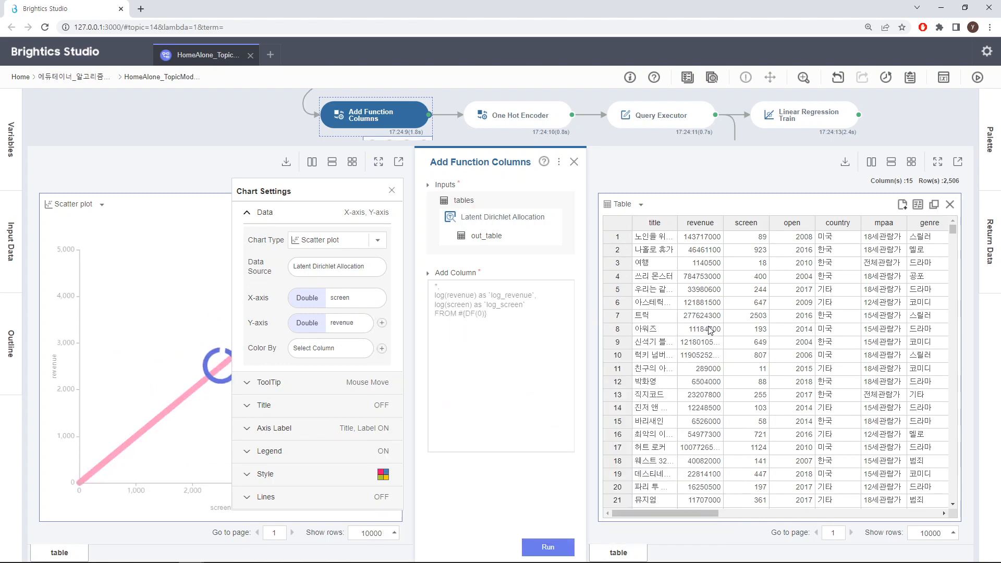
left_click(391, 189)
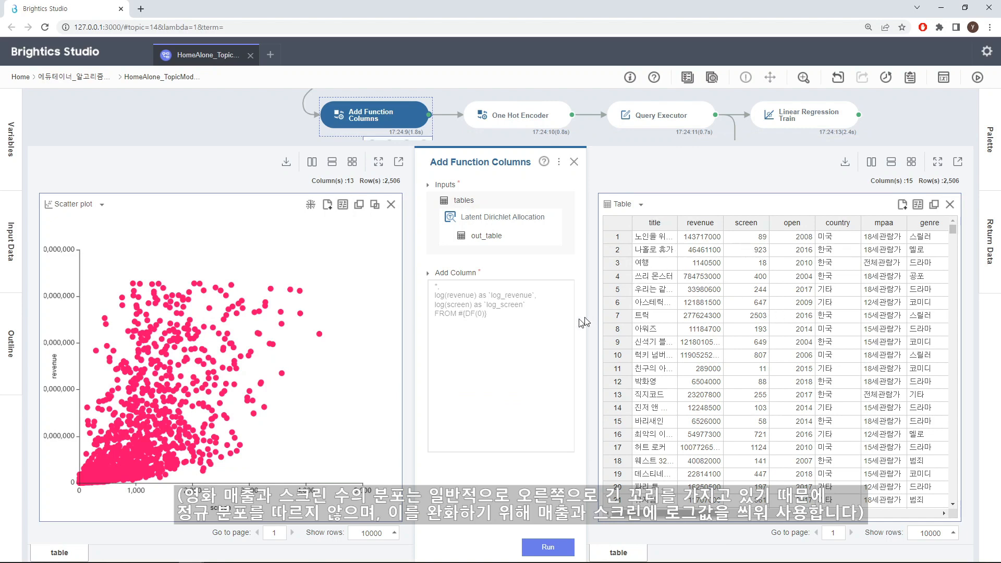
Show the Add Function Columns output data as a scatter plot with log_screen on the X-axis.
left_click(625, 207)
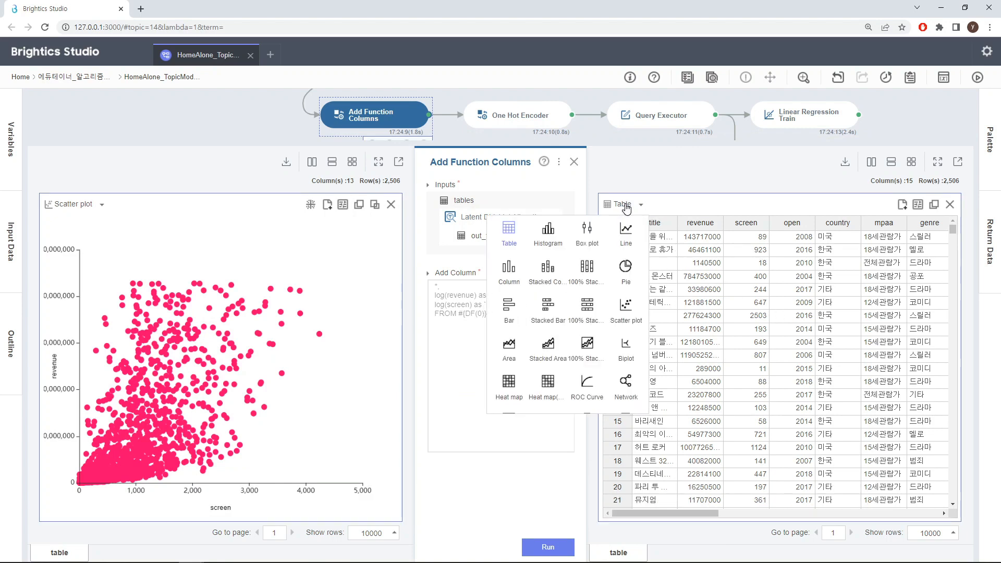
left_click(629, 308)
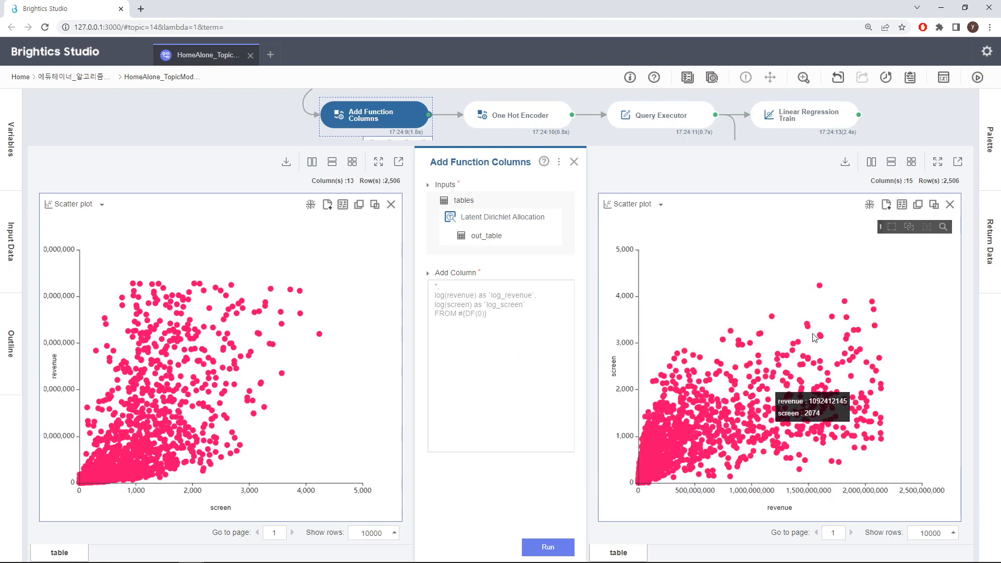
left_click(899, 206)
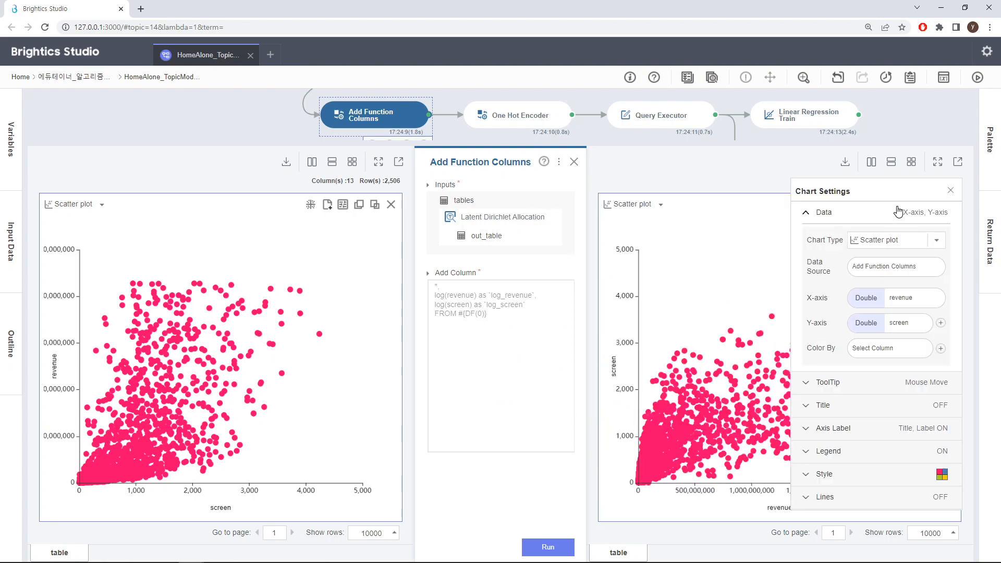
left_click(912, 299)
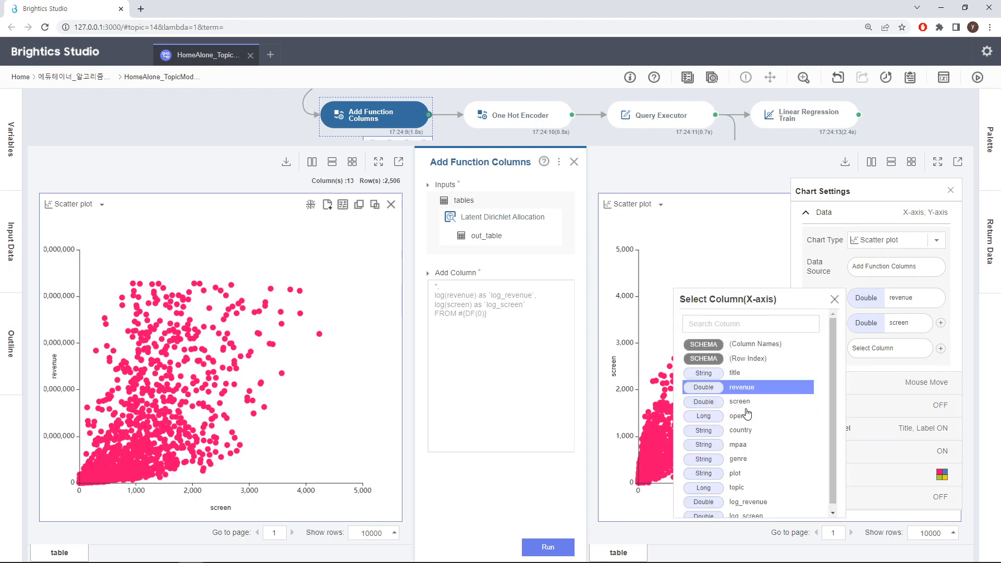
scroll(833, 410, "down", 1)
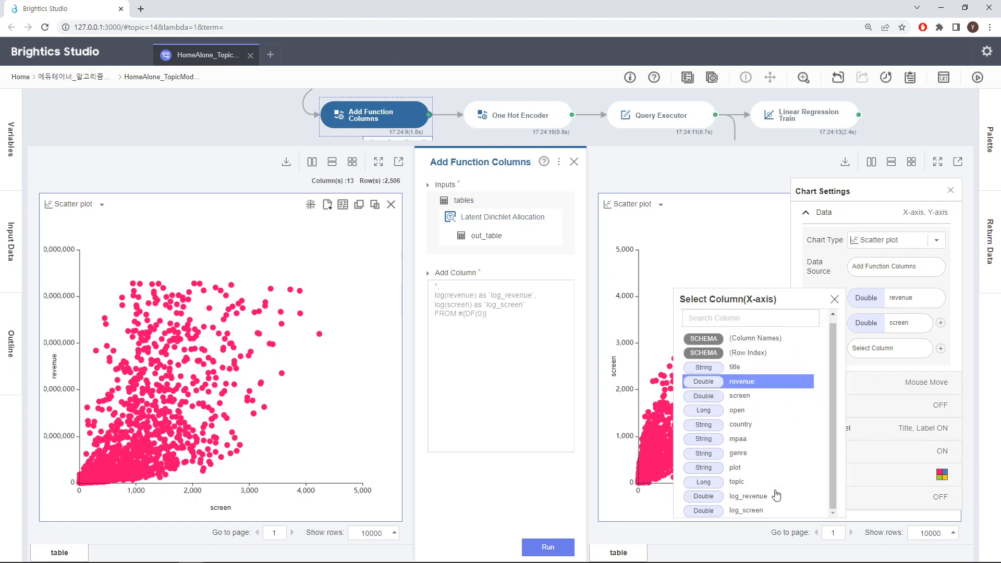
left_click(756, 511)
left_click(835, 299)
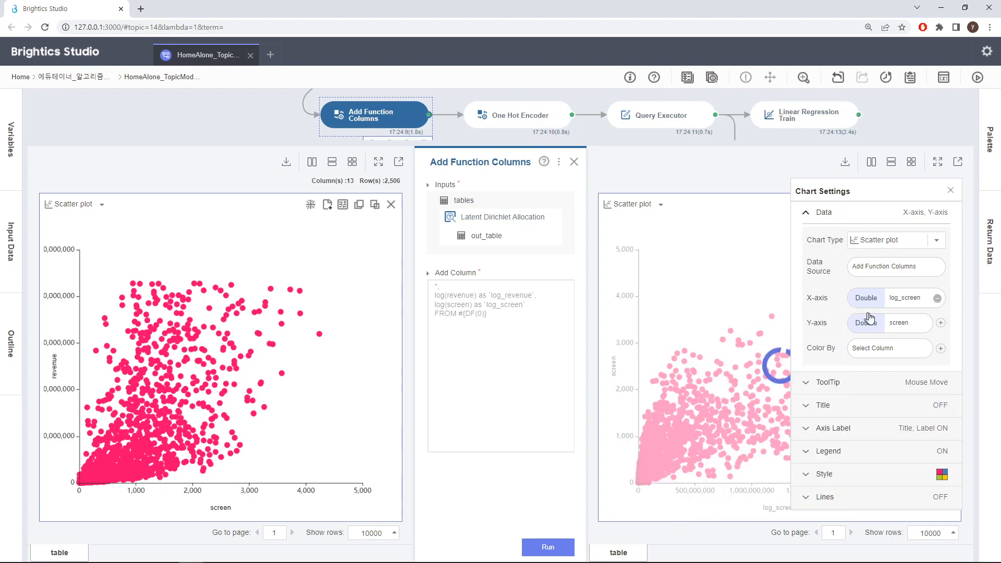
Set the output scatter plot's Y-axis to log_revenue with no aggregation and close the chart settings.
left_click(892, 323)
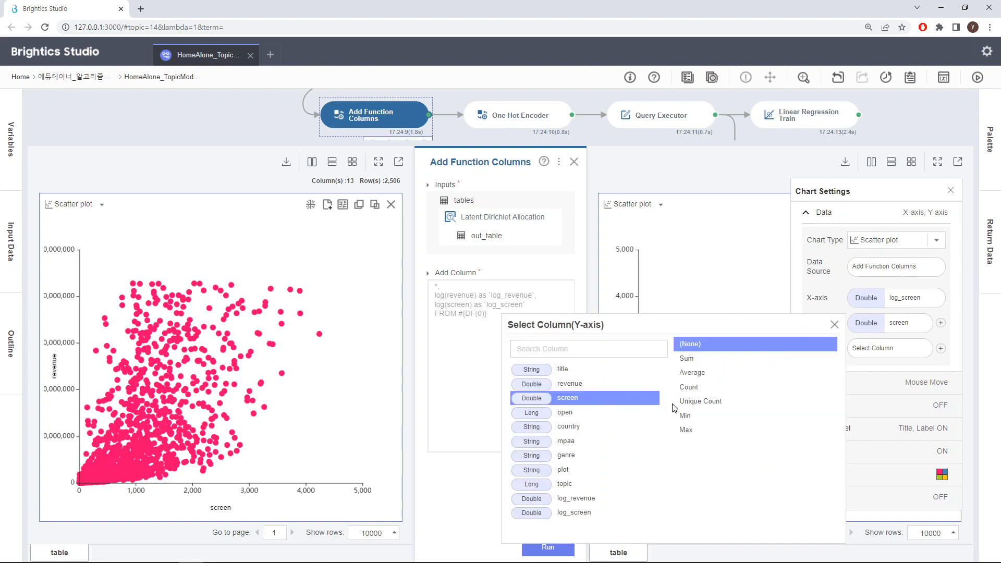
left_click(581, 498)
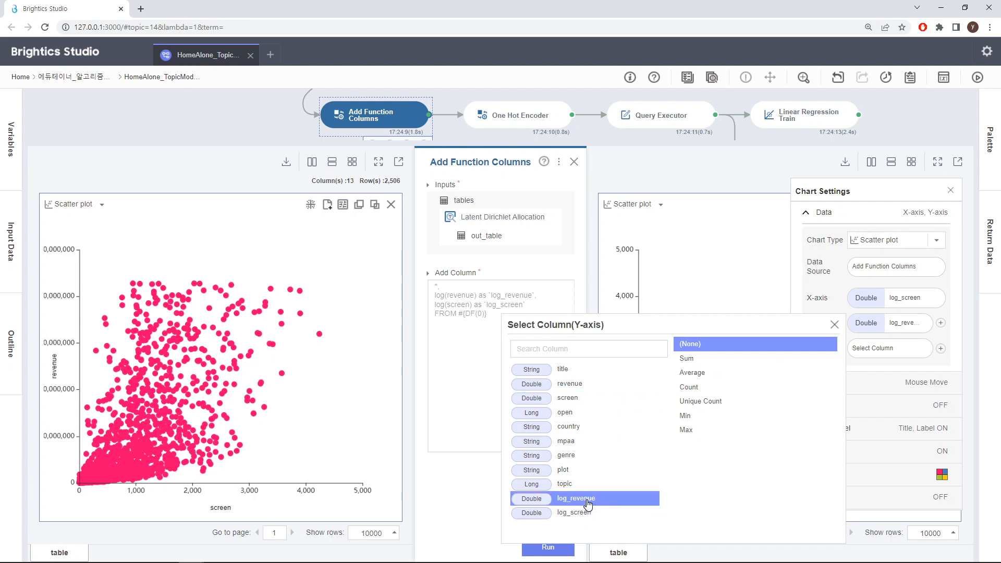
left_click(834, 324)
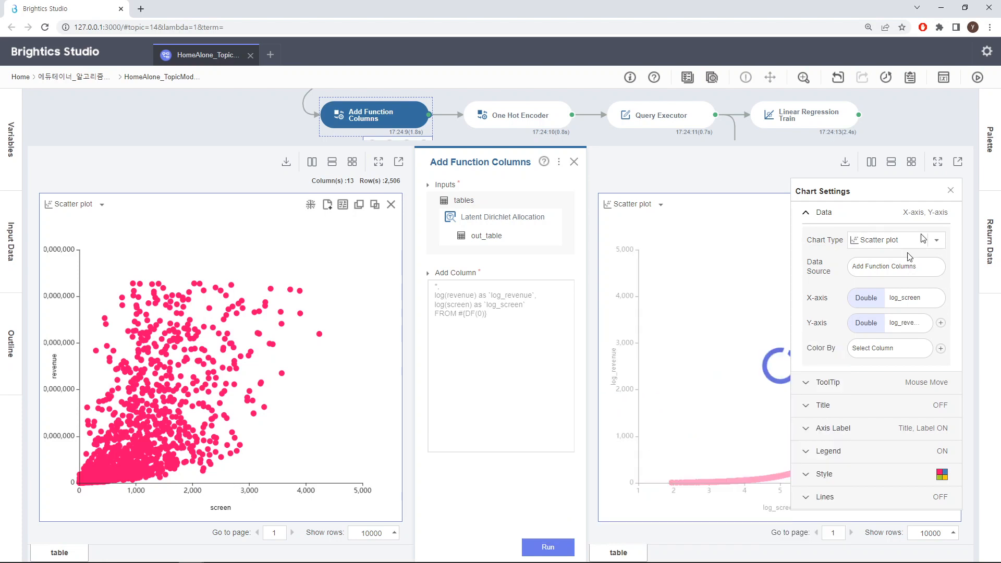
left_click(951, 189)
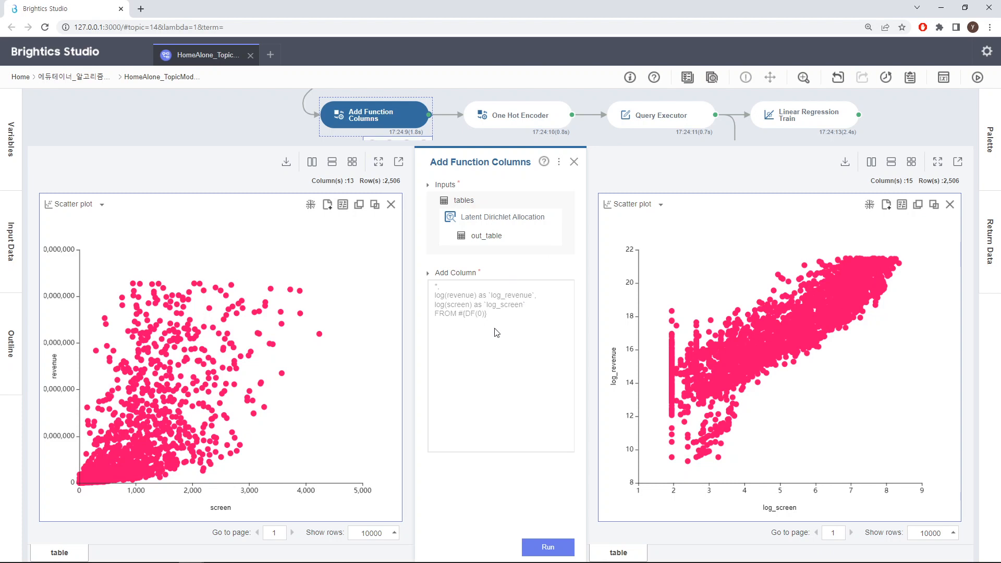
Open the One Hot Encoder function and review its input columns, prefix, suffix and drop-last options, and the encoded genre columns in its output.
left_click(574, 163)
left_click(528, 128)
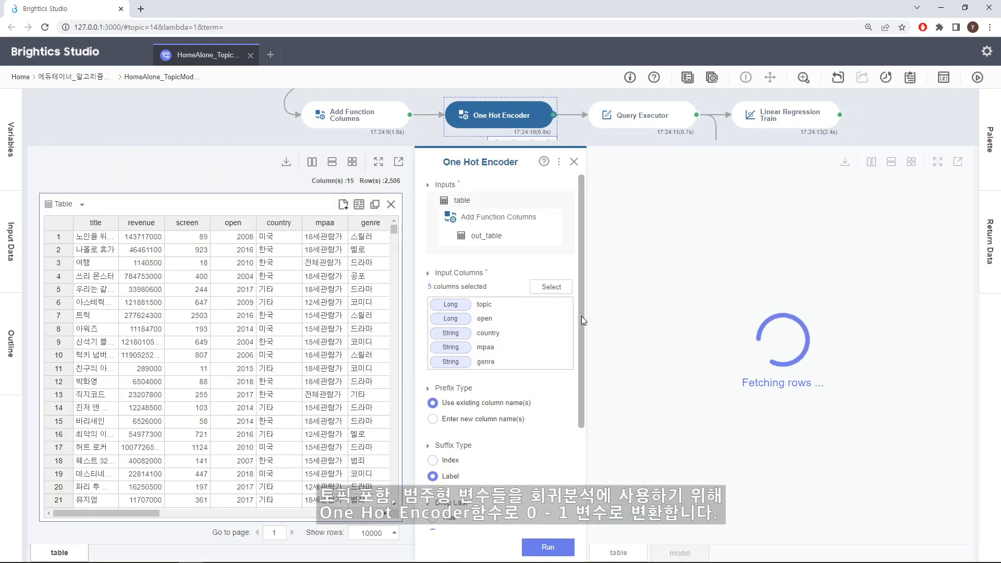
scroll(581, 316, "down", 1)
scroll(578, 315, "up", 1)
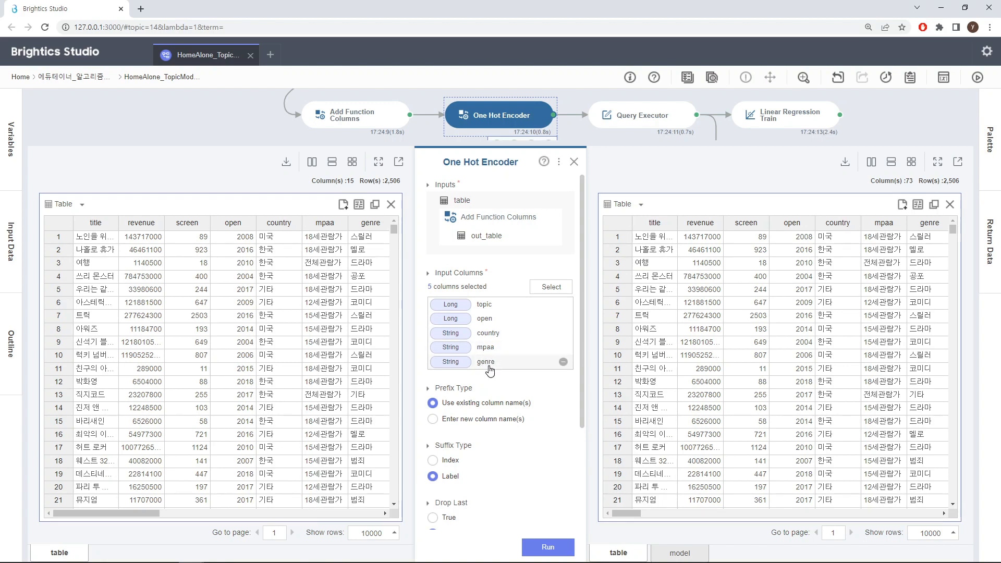
scroll(577, 345, "down", 3)
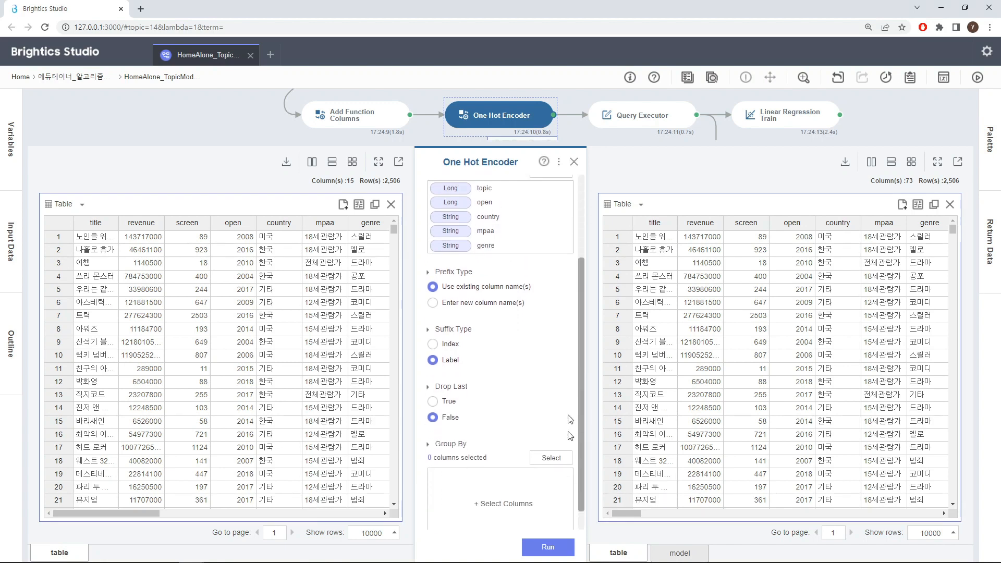
scroll(573, 305, "up", 3)
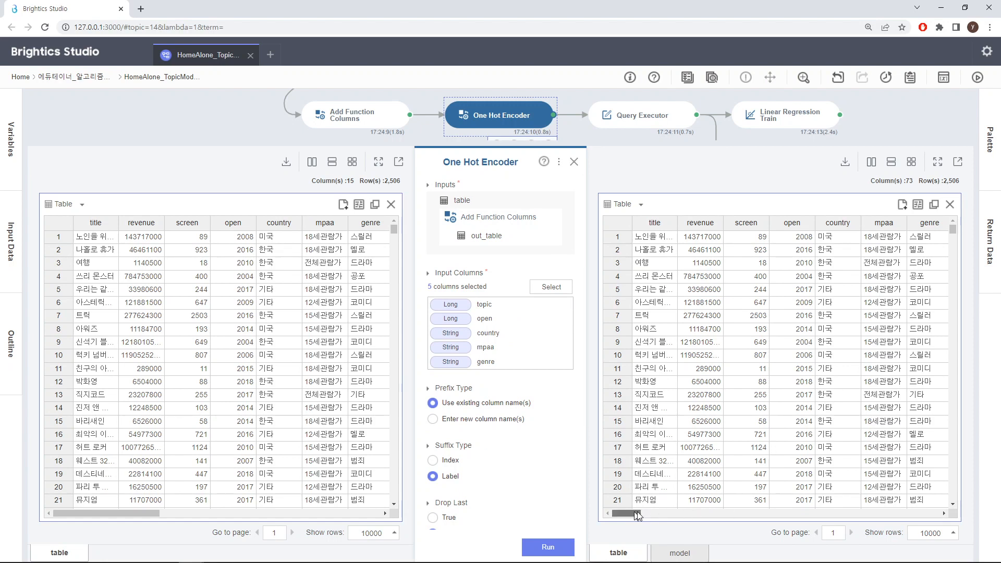
left_click_drag(637, 515, 901, 514)
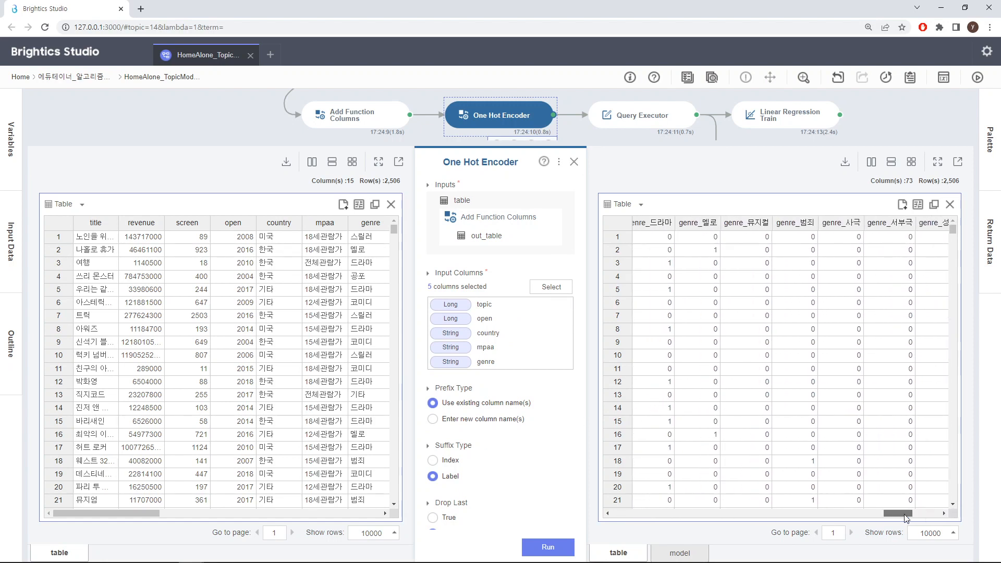
left_click(574, 162)
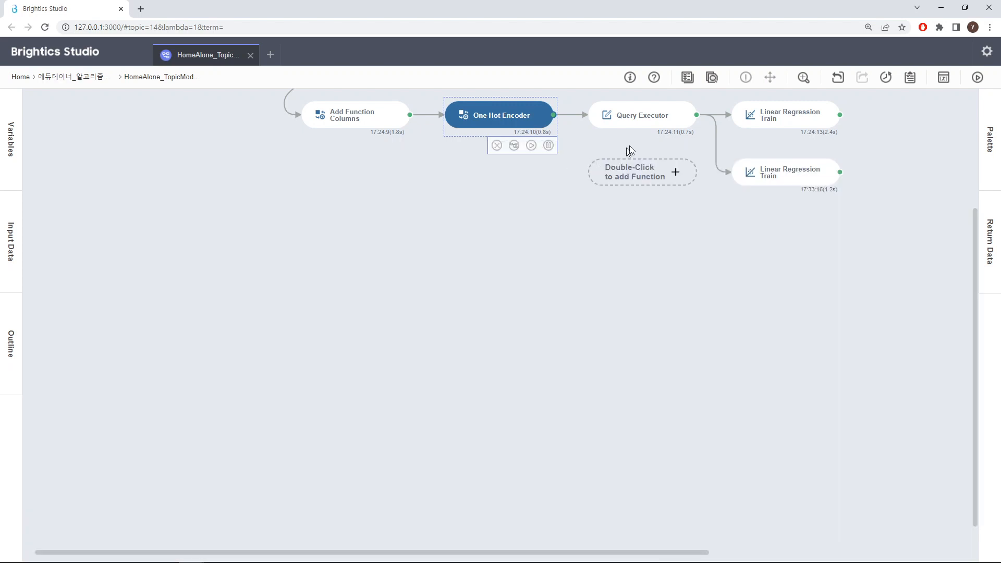
Open the Query Executor function and view its variable-selecting SQL query in the enlarged editor, leaving it unedited.
left_click(642, 129)
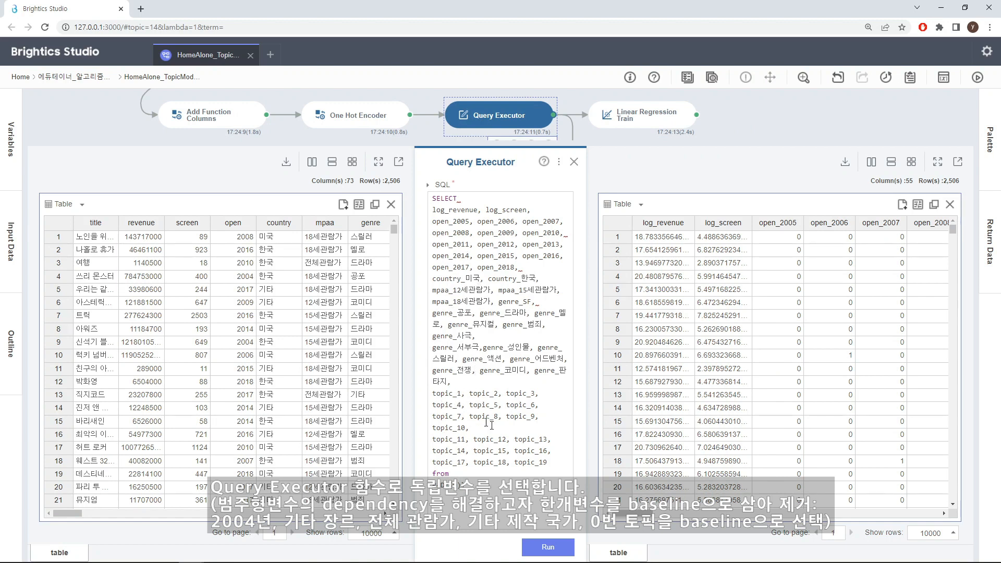
left_click(534, 465)
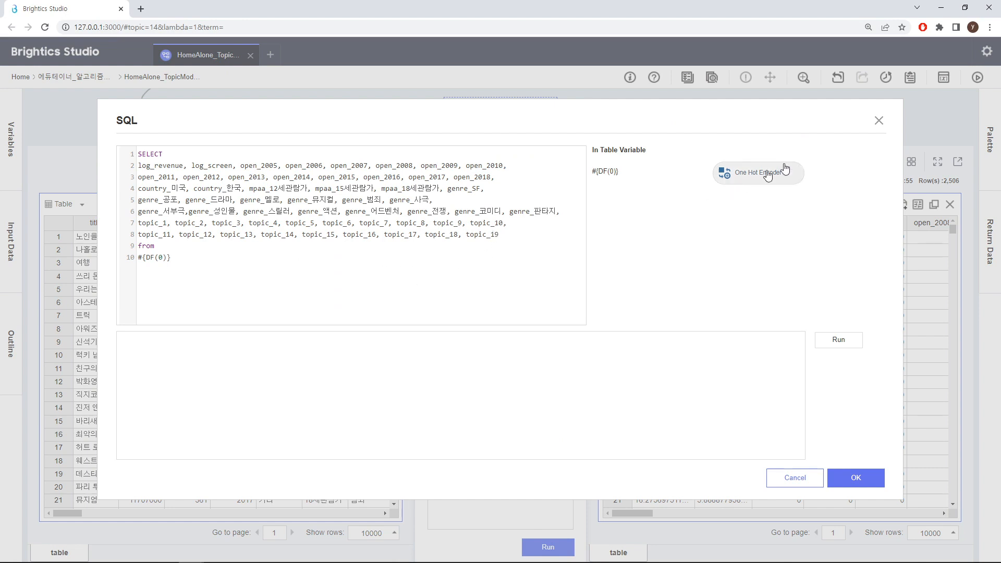
left_click(879, 123)
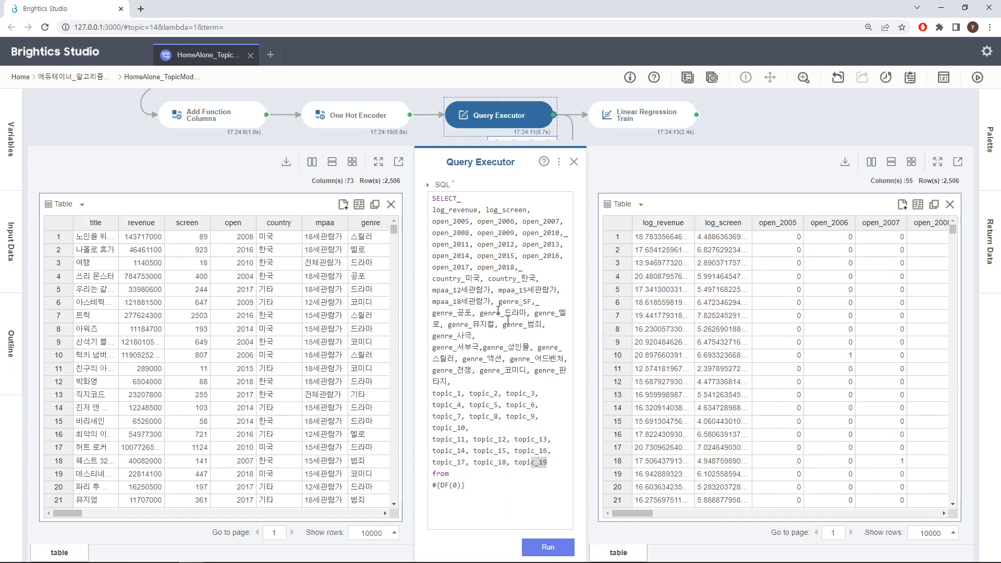
left_click(465, 227)
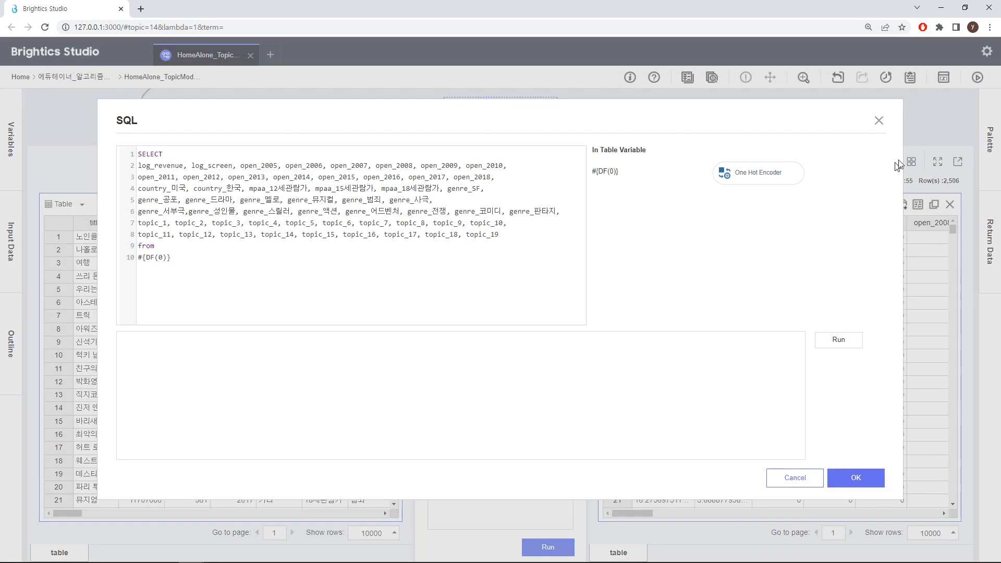
left_click(880, 121)
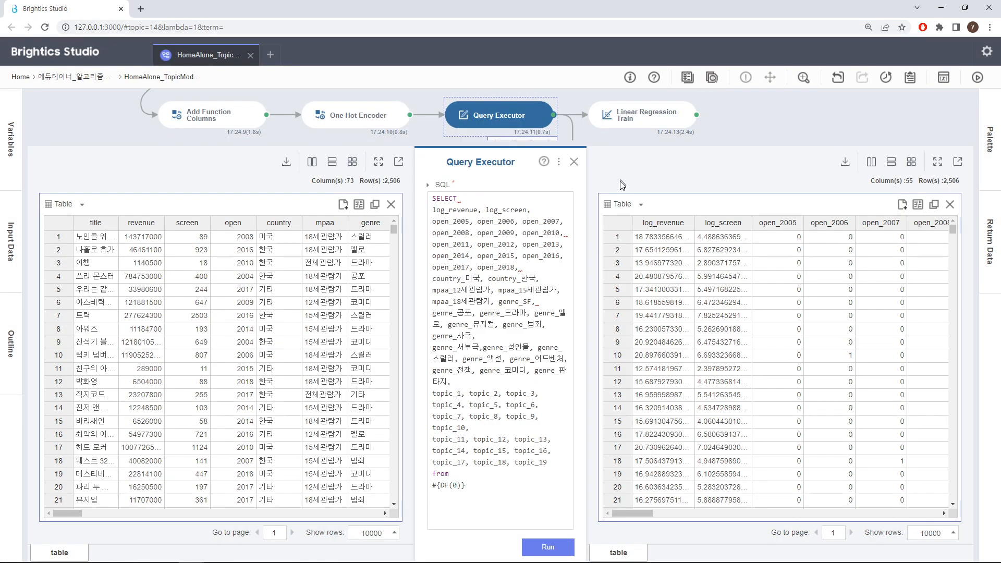
left_click(574, 162)
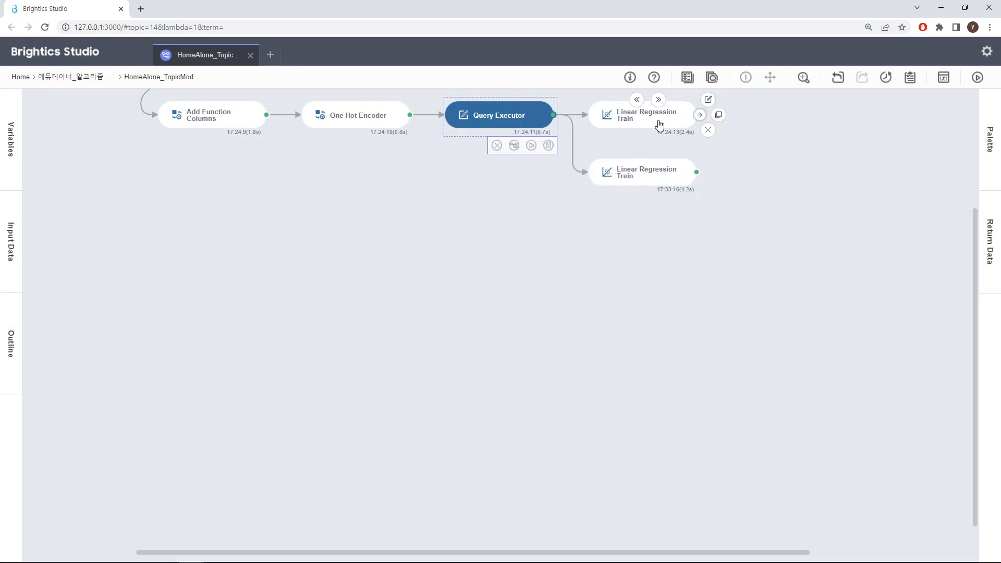
Open the upper Linear Regression Train function and review its selected feature columns from log_screen through topic_19.
left_click(658, 121)
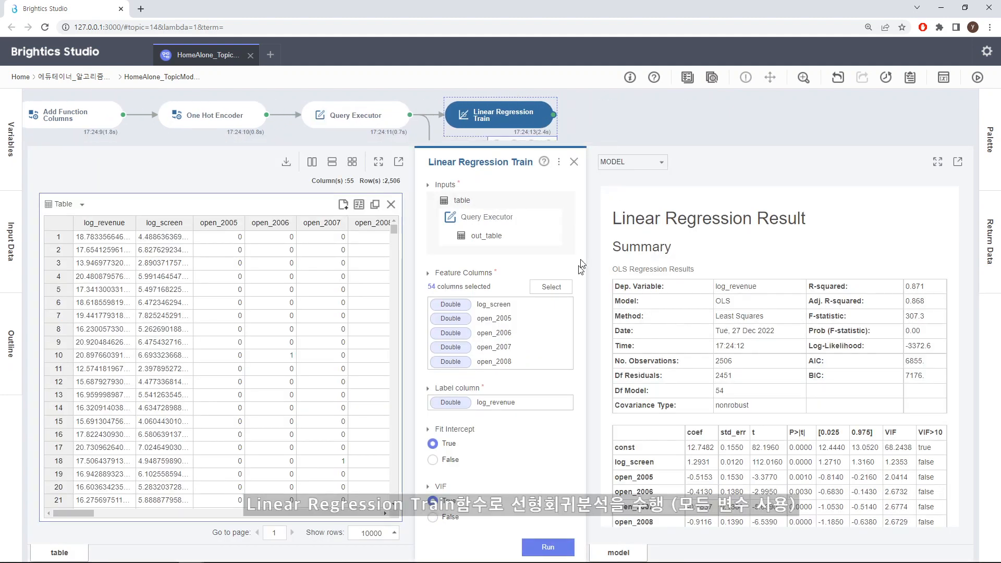
left_click(552, 287)
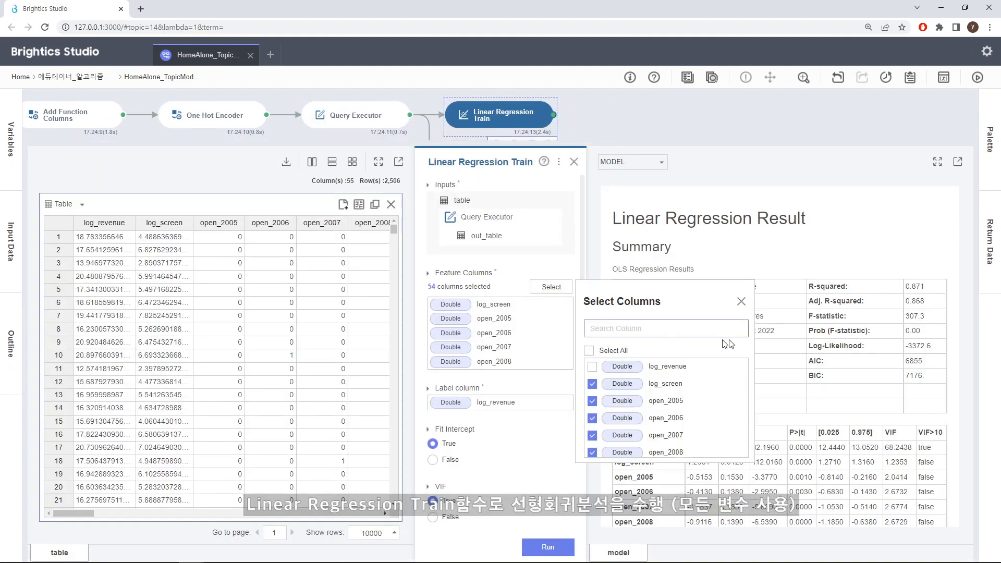
scroll(737, 365, "down", 15)
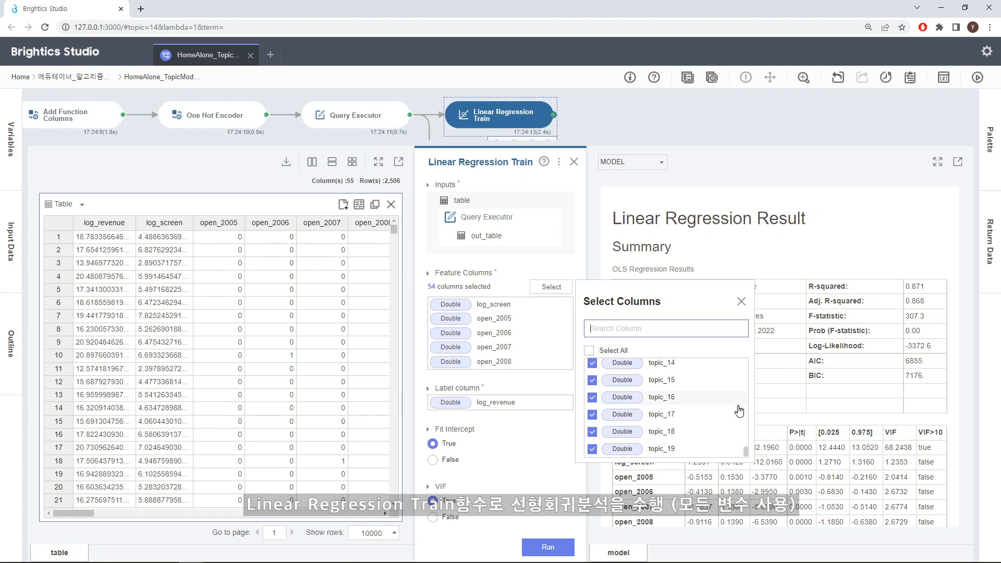
left_click(740, 301)
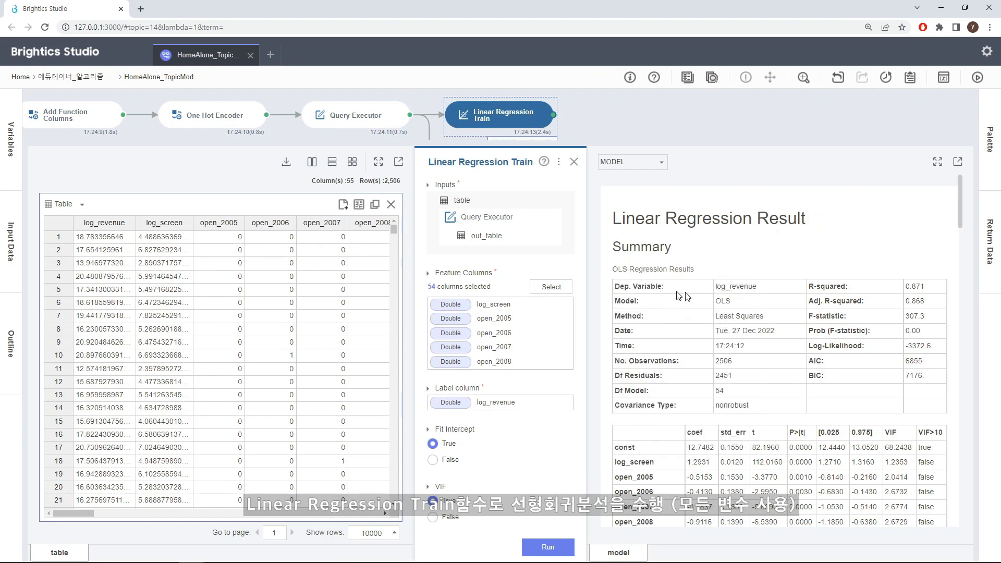
Examine the regression summary and the coefficients, p-values and VIFs of the screen, year, country, rating, genre and topic variables.
scroll(784, 299, "down", 2)
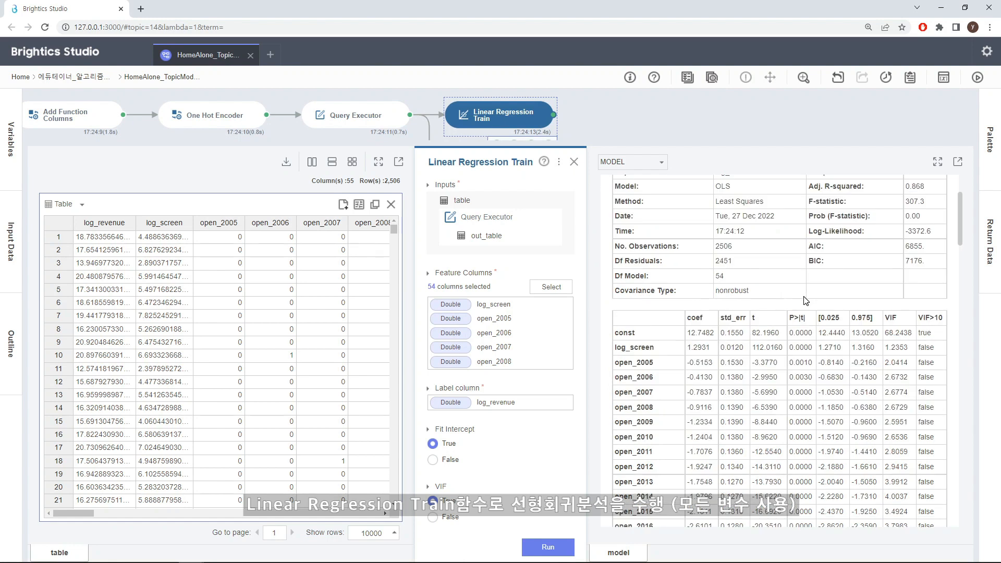
scroll(805, 301, "up", 2)
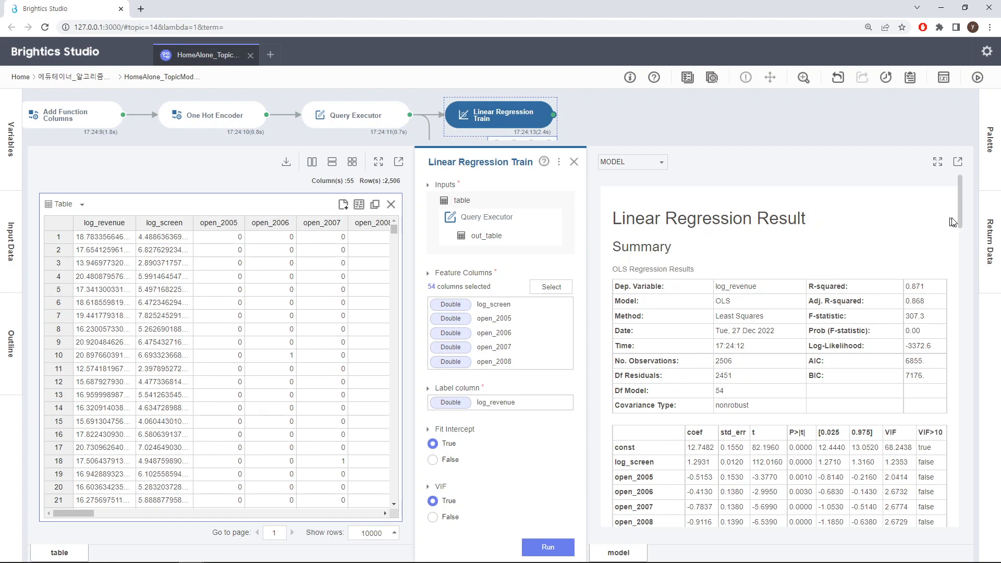
left_click_drag(962, 213, 966, 249)
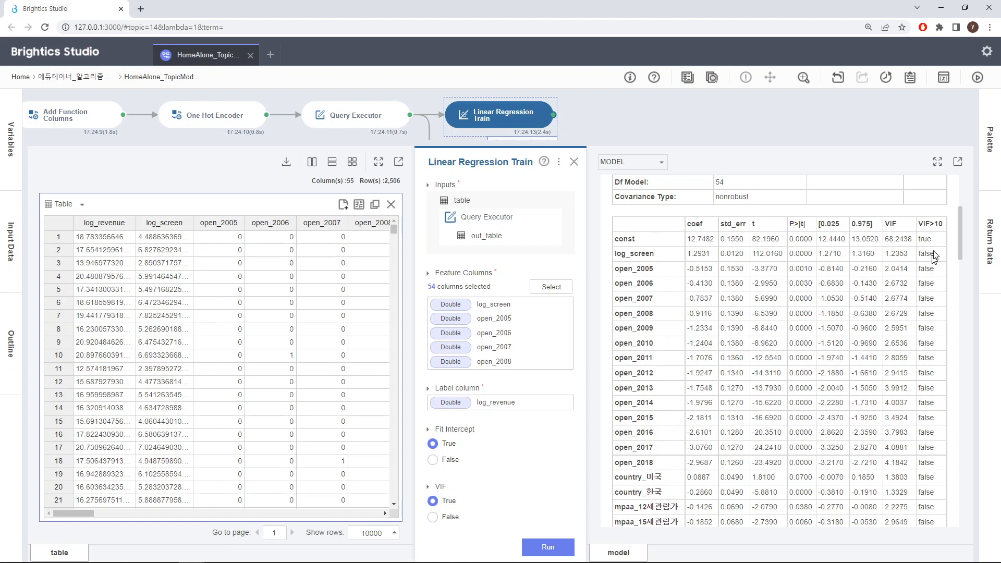
left_click_drag(956, 238, 958, 272)
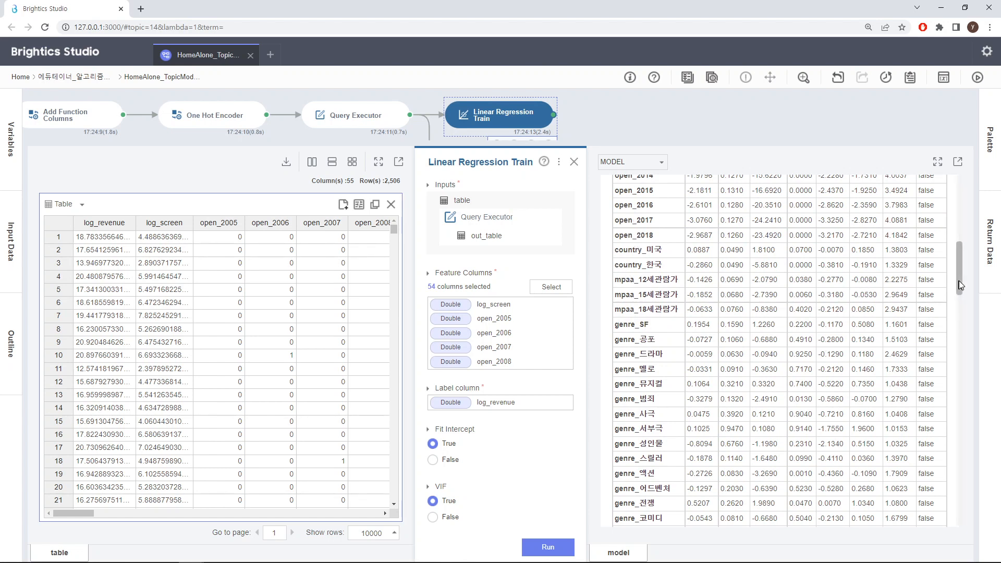
left_click_drag(960, 285, 960, 291)
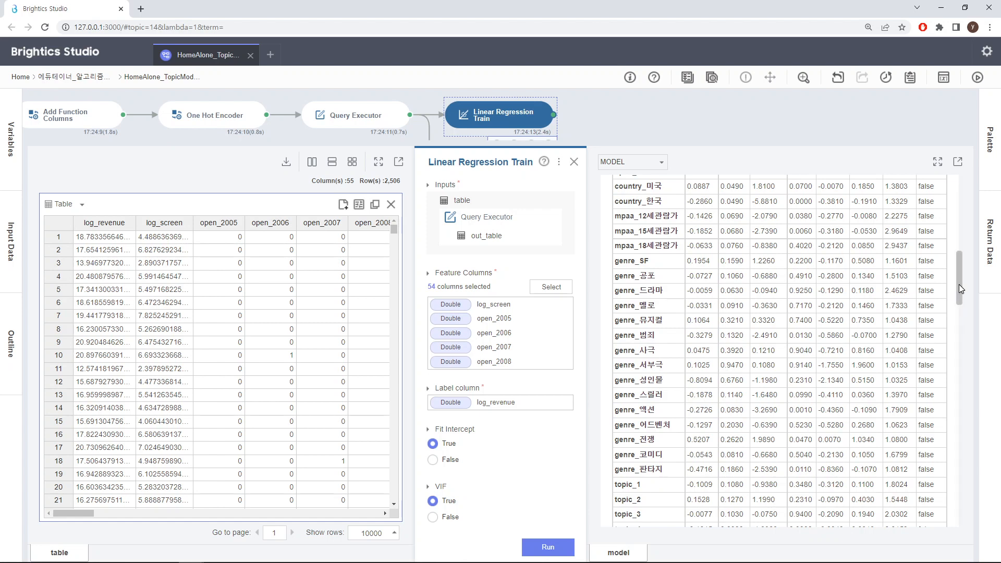
left_click_drag(959, 283, 959, 302)
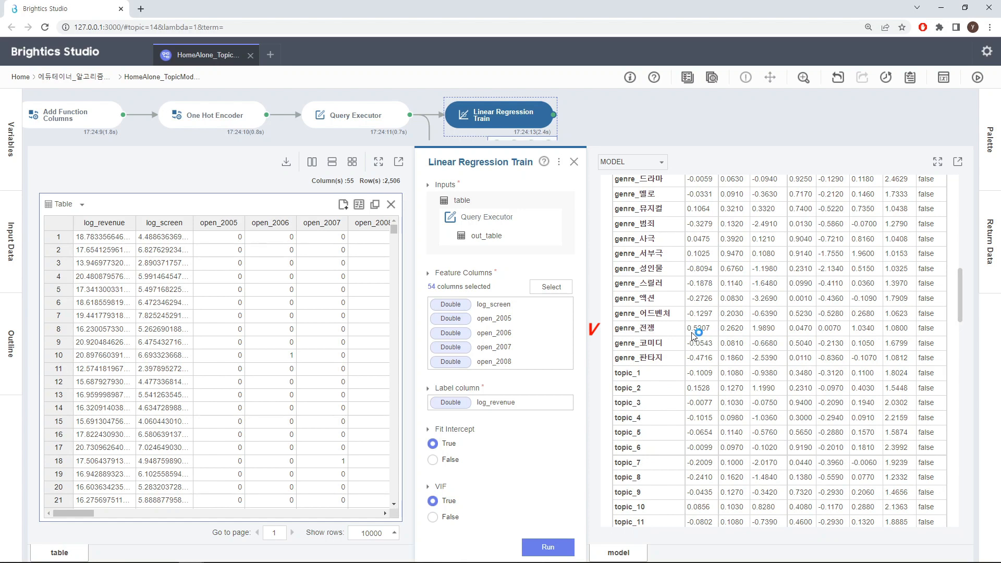
mouse_move(961, 301)
left_mouse_down()
mouse_move(960, 289)
mouse_move(964, 308)
left_mouse_up()
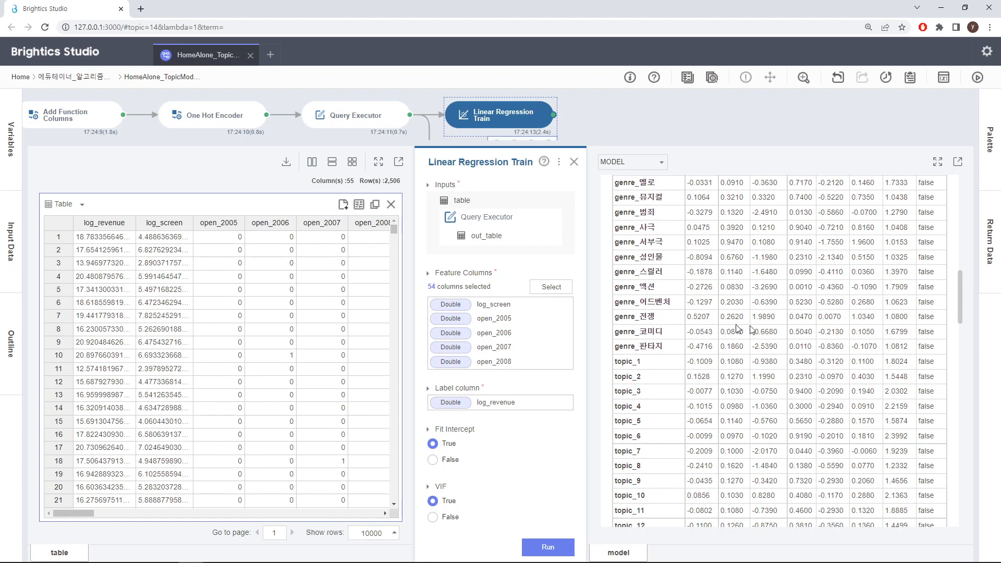
left_click_drag(960, 297, 961, 314)
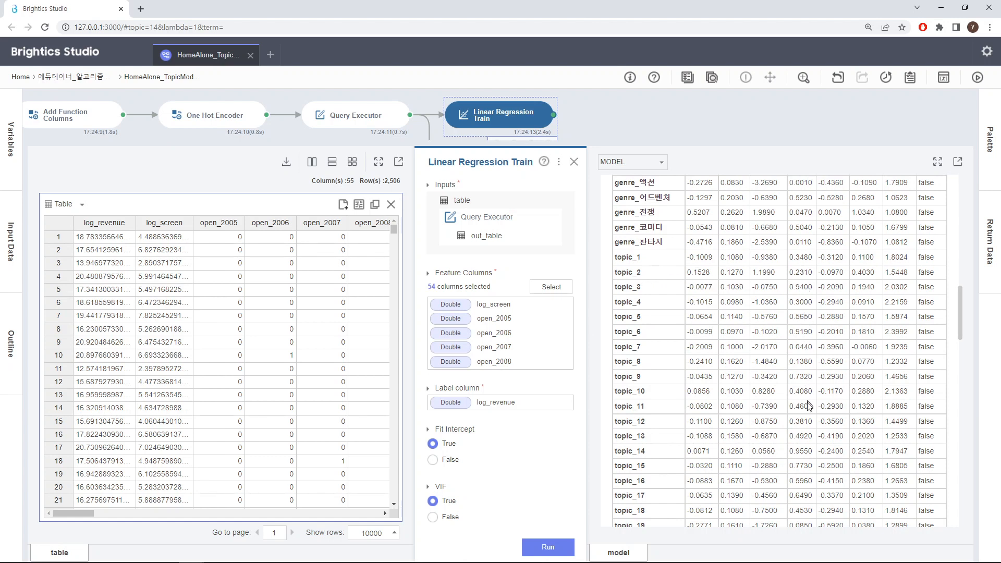
scroll(809, 479, "down", 2)
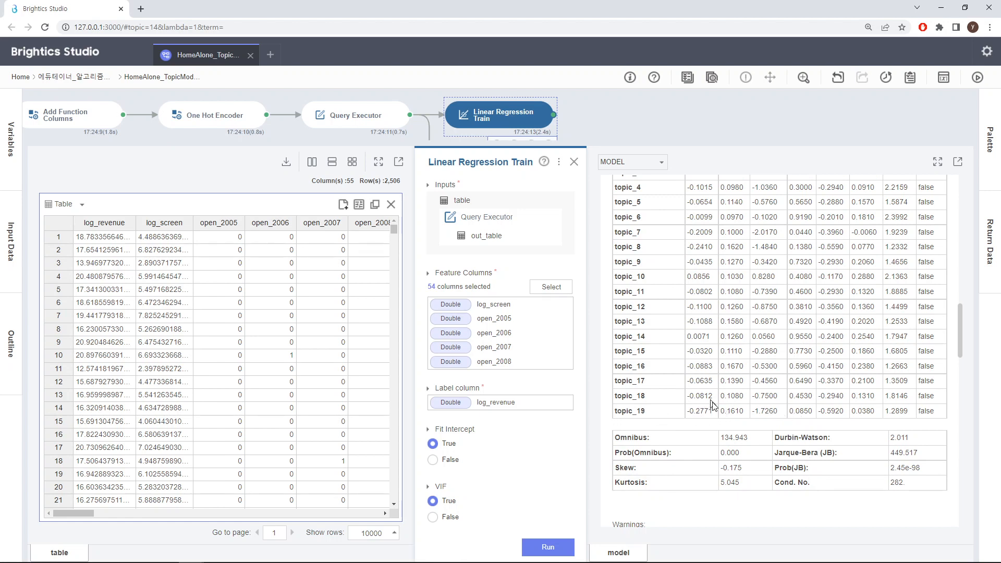
Compare the topic coefficients and p-values with those of the genre variables in the regression result, and close the function.
scroll(962, 338, "up", 1)
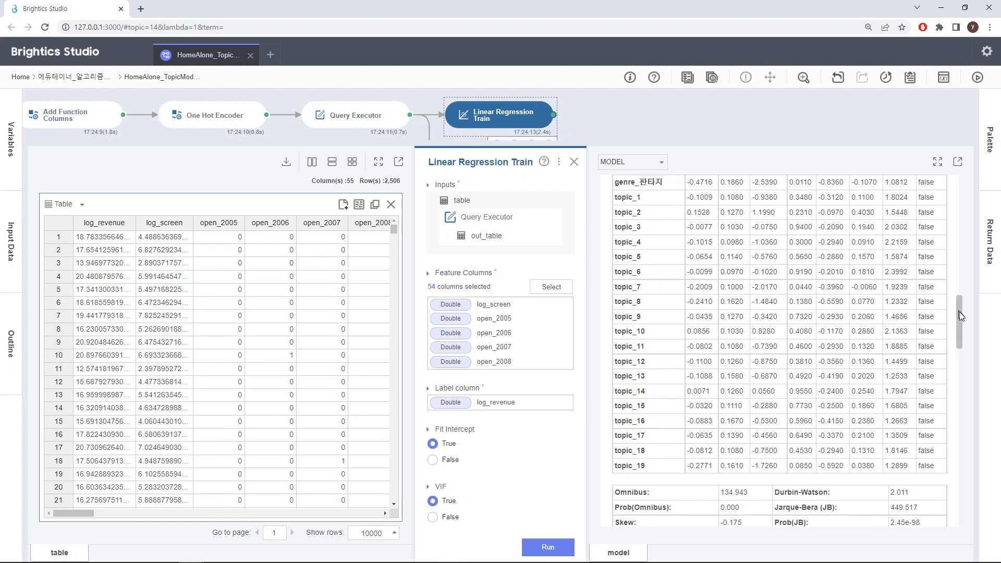
scroll(959, 307, "up", 1)
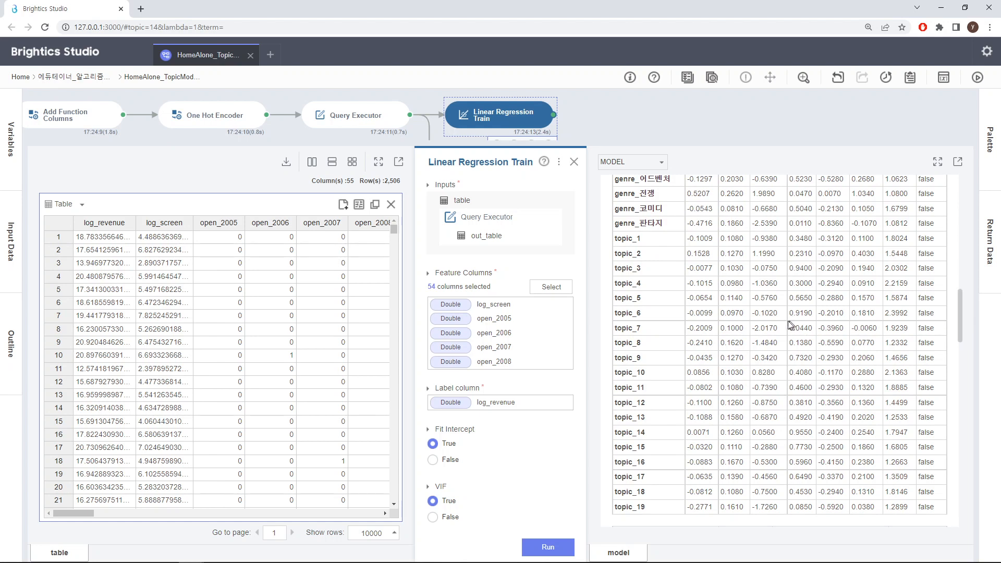
scroll(961, 314, "up", 1)
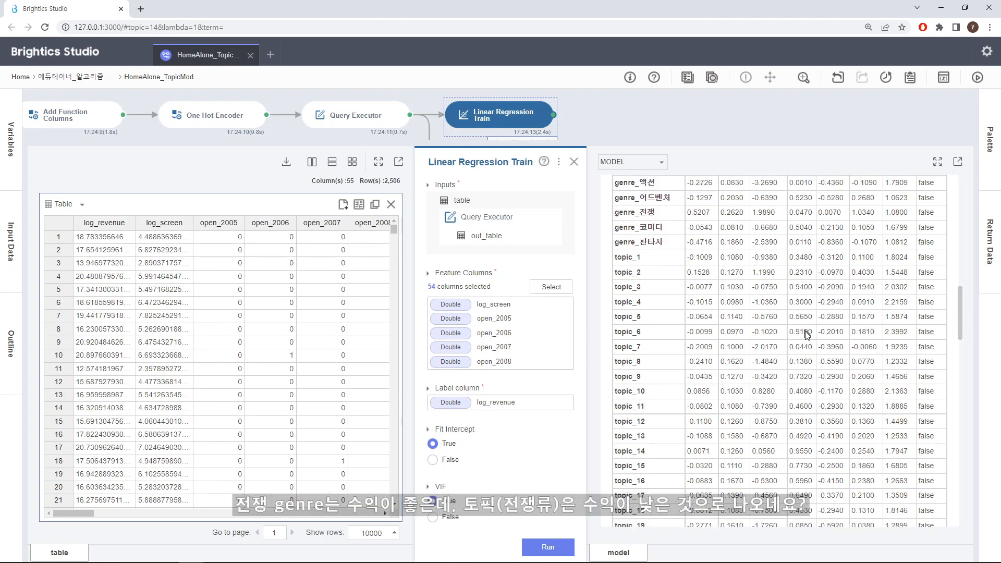
left_click_drag(959, 314, 962, 280)
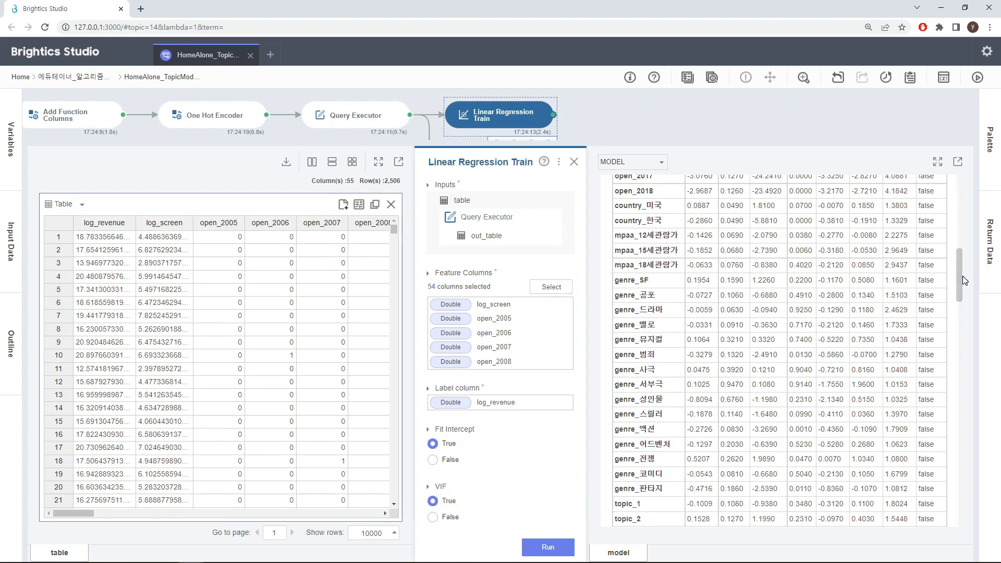
mouse_move(961, 278)
left_mouse_down()
mouse_move(963, 260)
mouse_move(967, 293)
left_mouse_up()
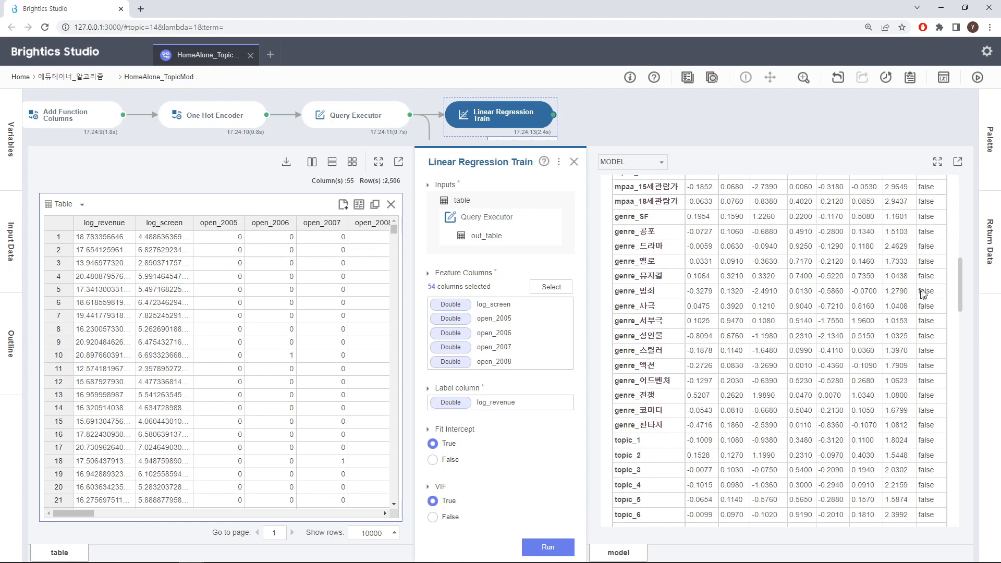
mouse_move(958, 268)
left_mouse_down()
mouse_move(959, 344)
mouse_move(959, 283)
left_mouse_up()
scroll(960, 308, "up", 1)
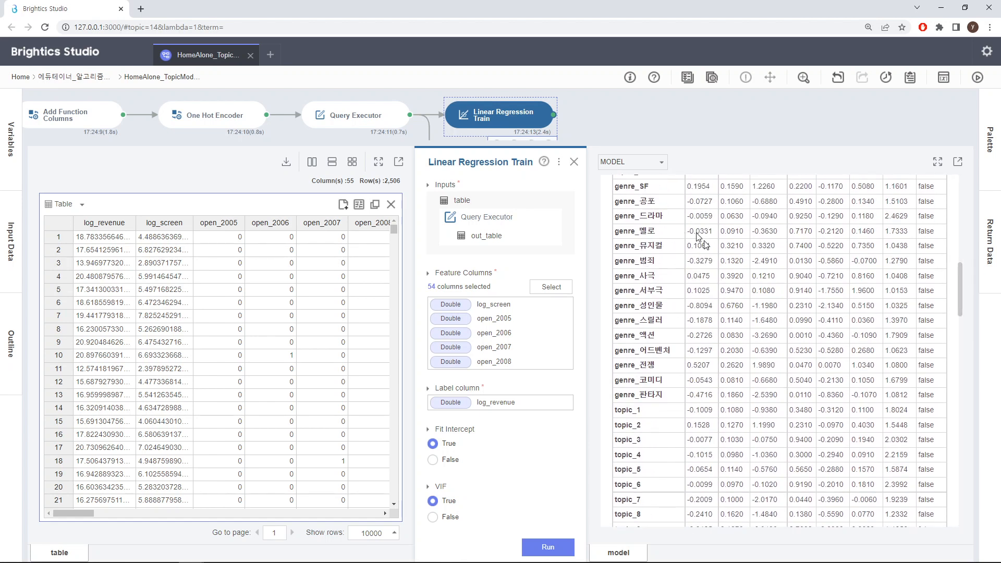
left_click_drag(959, 277, 963, 317)
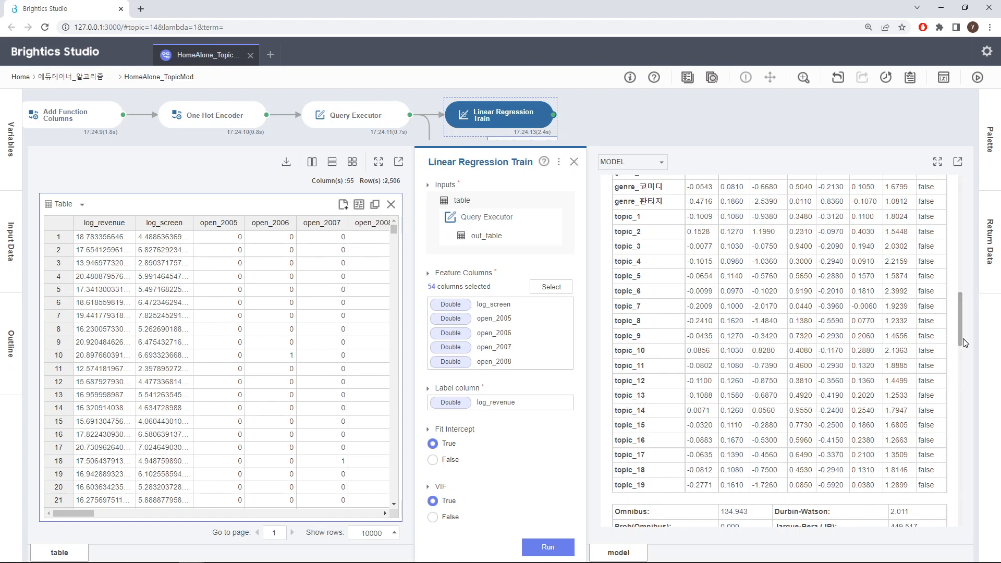
scroll(962, 338, "up", 1)
left_click_drag(961, 333, 956, 289)
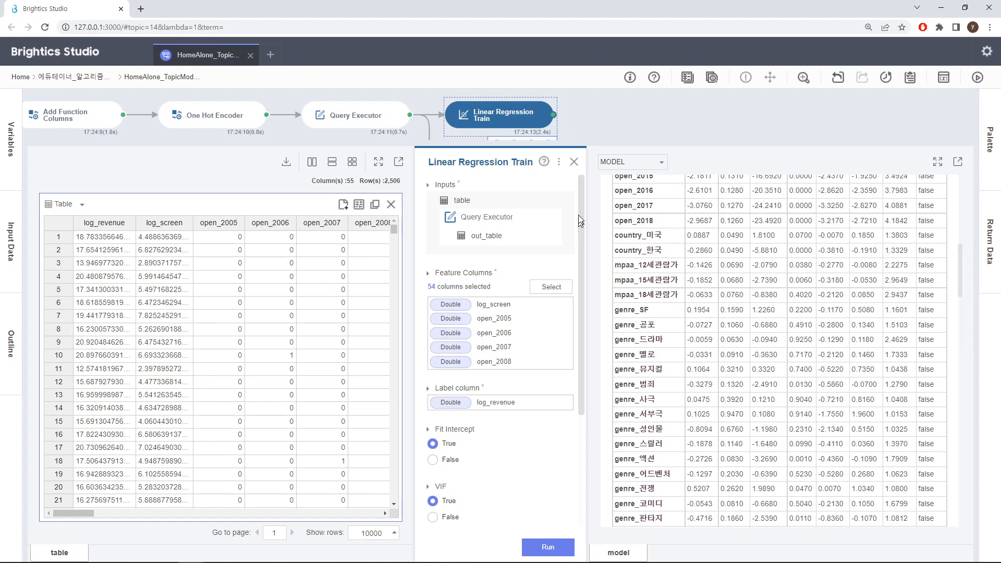
left_click(574, 162)
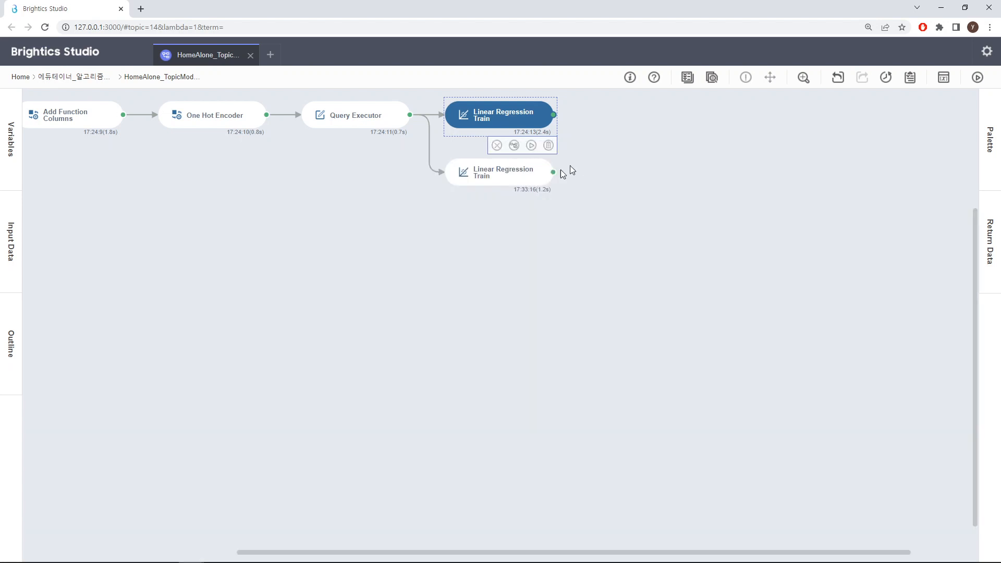
Open the lower Linear Regression Train function and review which year, genre and other feature columns are selected, leaving the selection unedited.
left_click(516, 181)
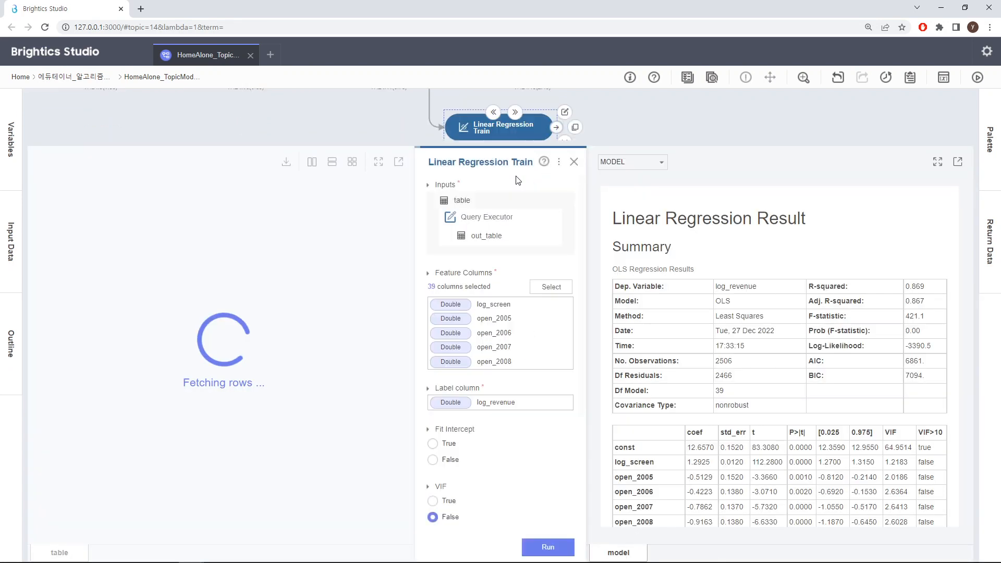
left_click(556, 291)
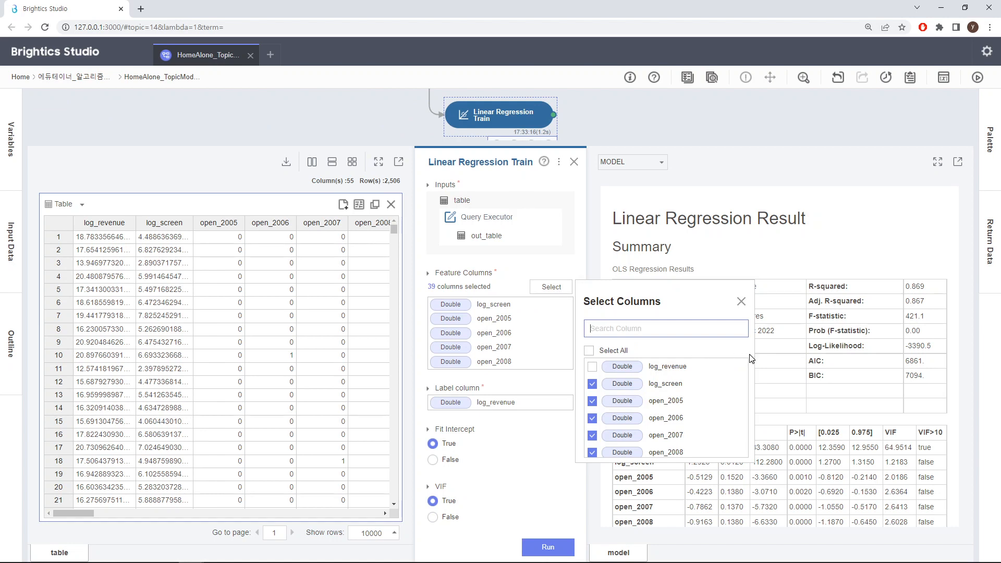
scroll(751, 358, "down", 5)
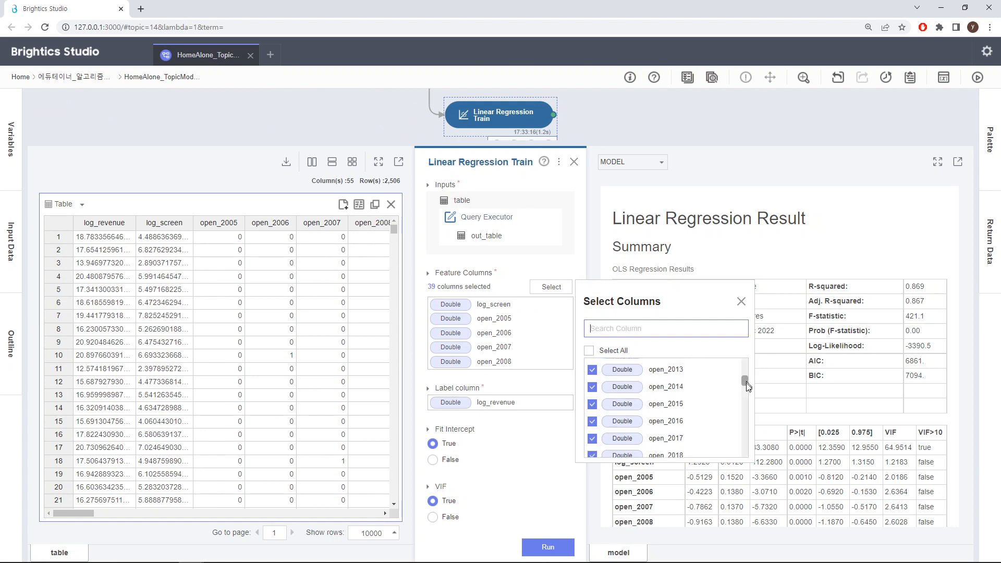
left_click_drag(746, 386, 746, 402)
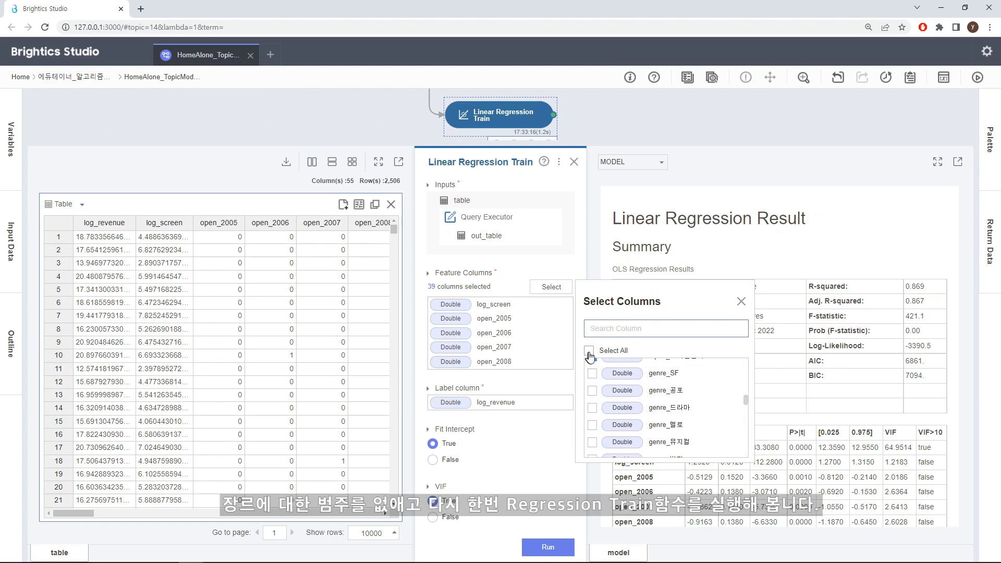
left_click(742, 303)
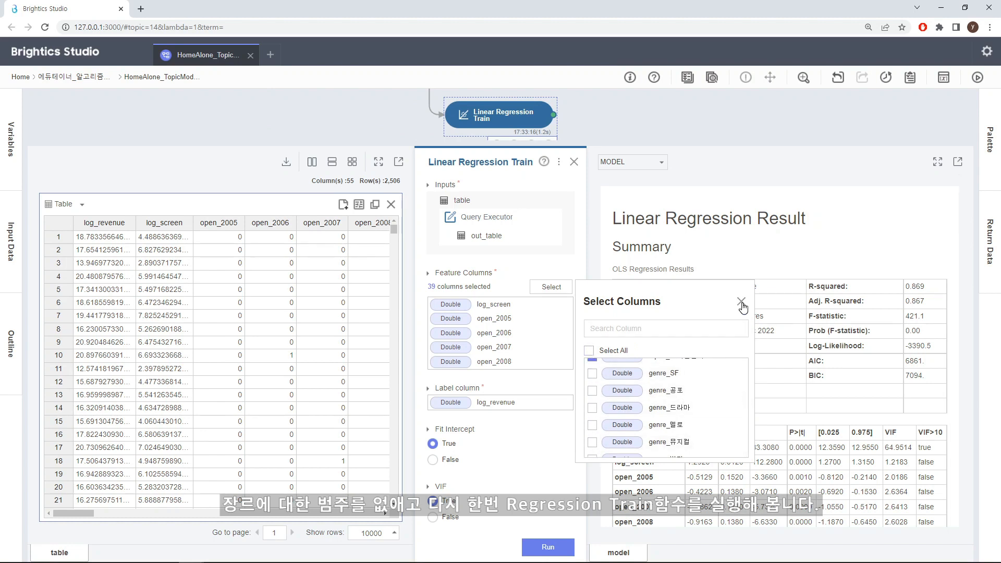
left_click(741, 303)
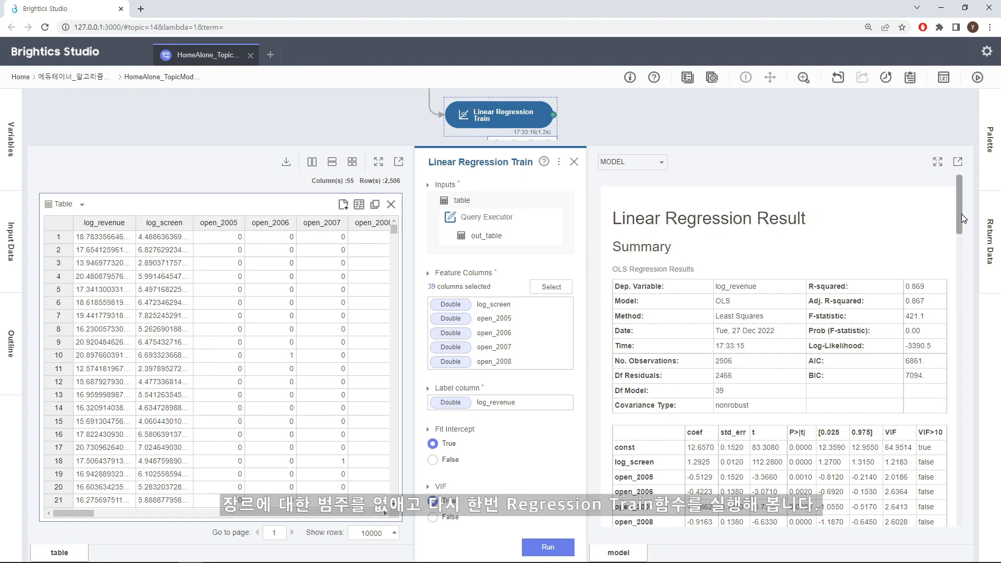
Examine the rating and topic_1 to topic_19 coefficients and p-values in this regression result, and close the function.
left_click_drag(962, 219, 968, 315)
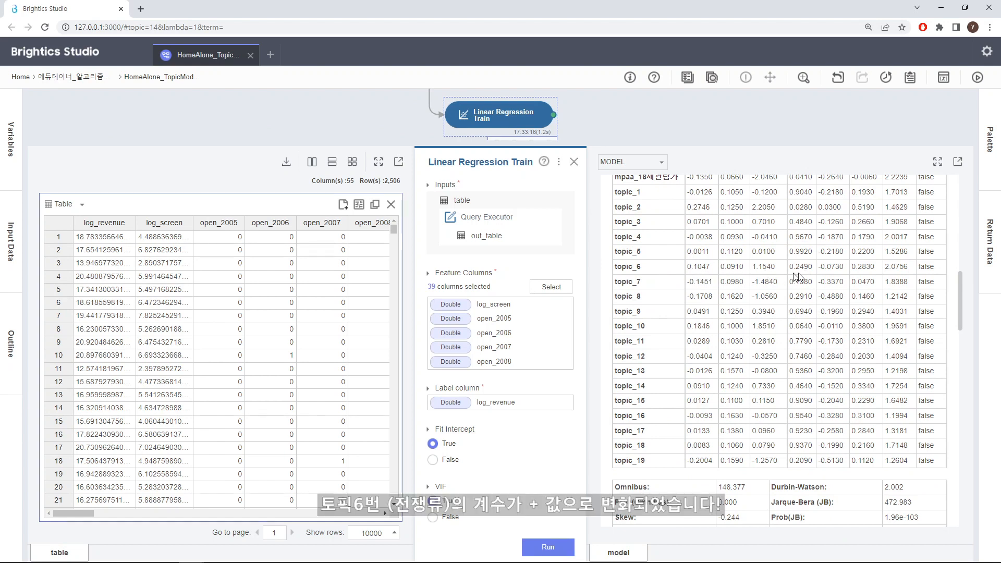
left_click_drag(959, 284, 958, 276)
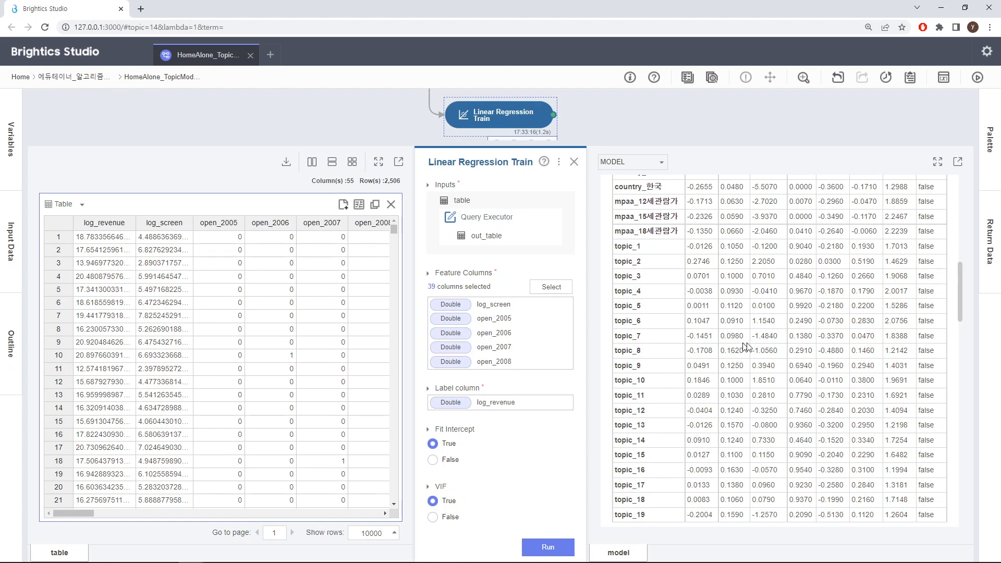
mouse_move(962, 304)
left_mouse_down()
mouse_move(960, 291)
mouse_move(962, 316)
mouse_move(968, 210)
mouse_move(968, 345)
mouse_move(965, 305)
mouse_move(968, 312)
left_mouse_up()
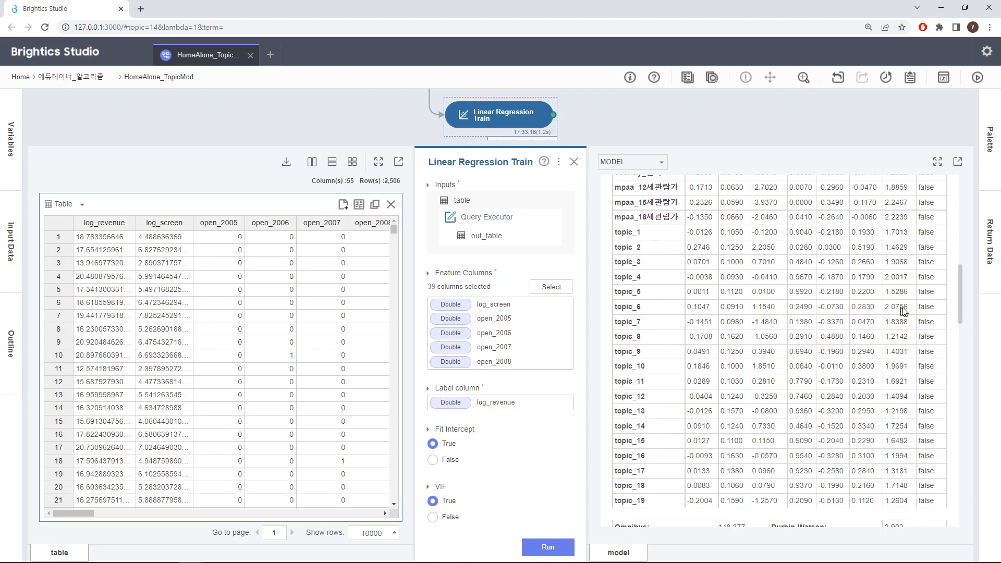
mouse_move(959, 300)
left_mouse_down()
mouse_move(960, 311)
mouse_move(959, 298)
left_mouse_up()
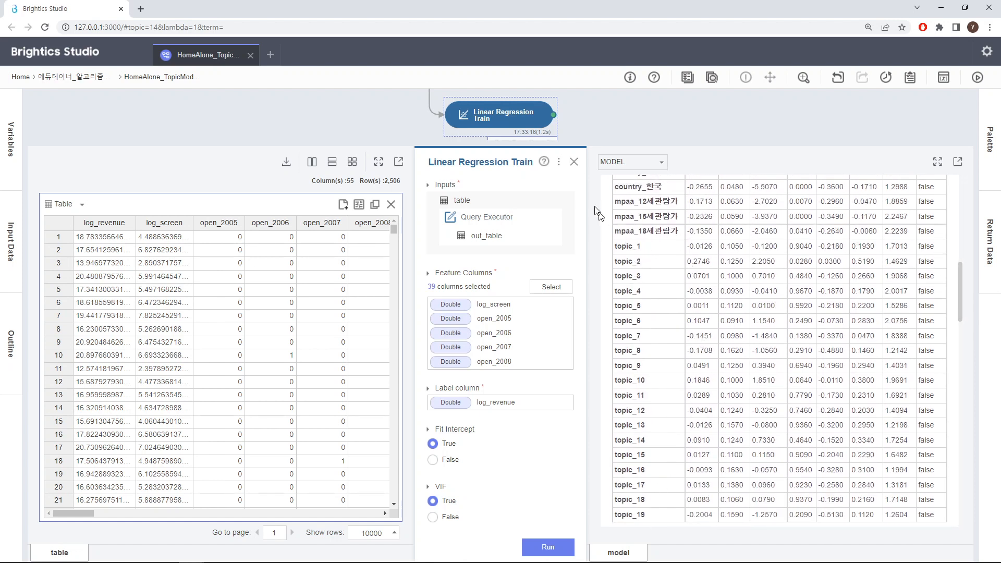
left_click(574, 162)
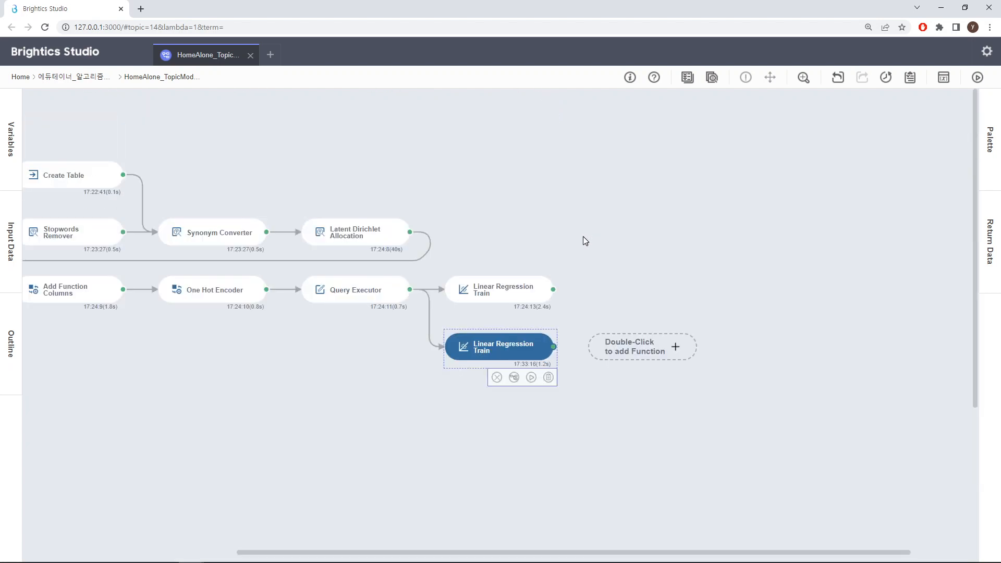
Open the Latent Dirichlet Allocation function's model result and select topic 2 in the intertopic distance map.
left_click(380, 241)
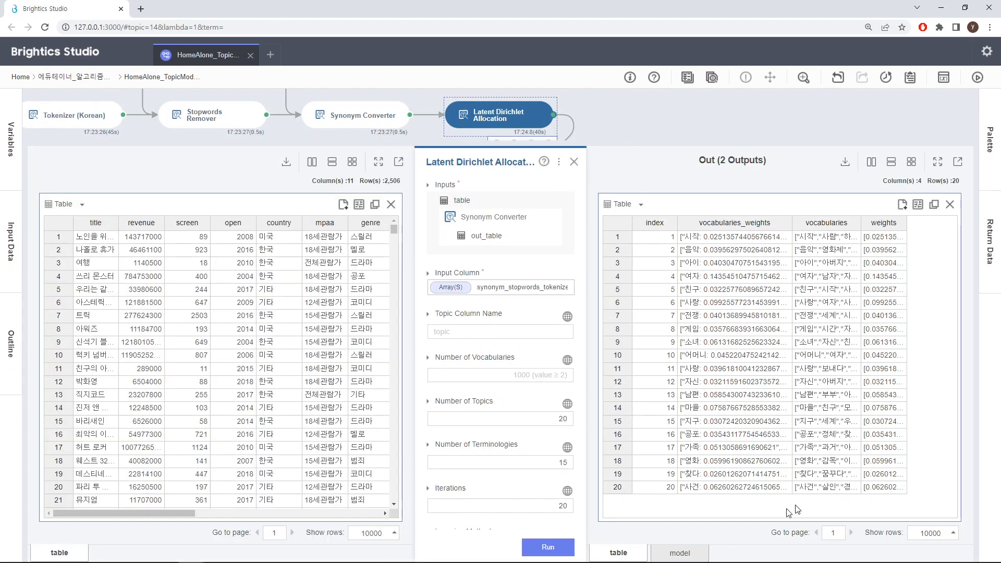
left_click(693, 552)
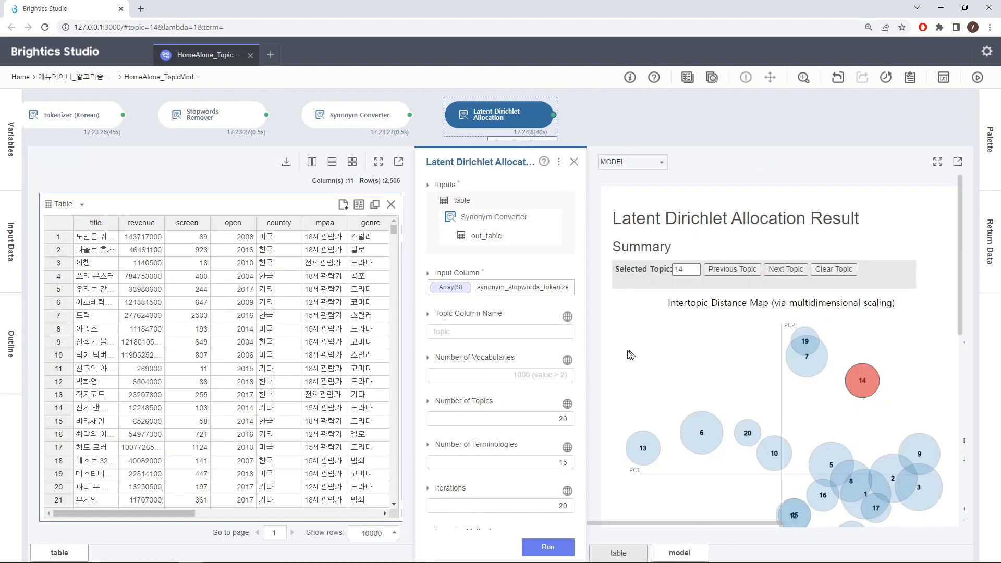
scroll(779, 348, "down", 2)
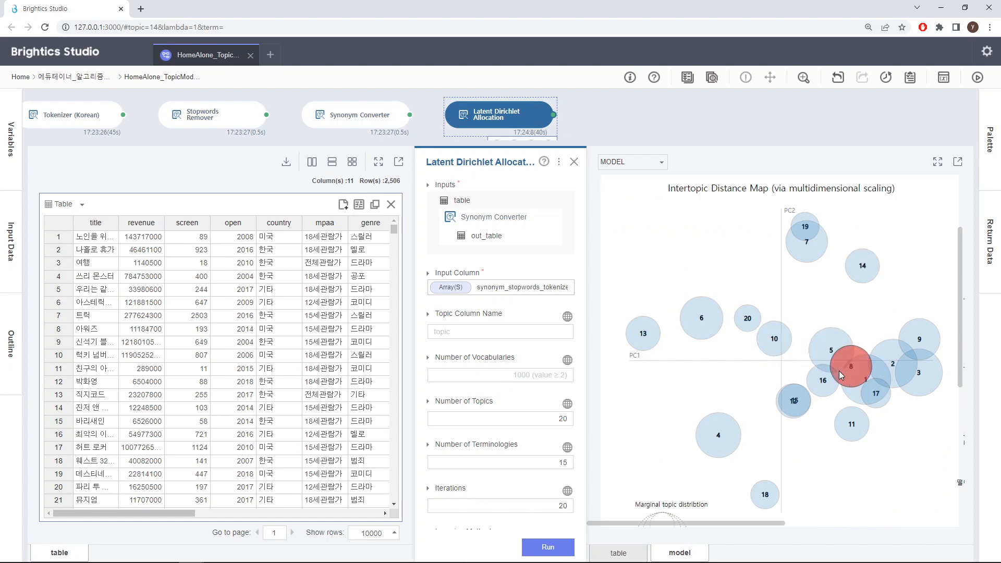
left_click(890, 362)
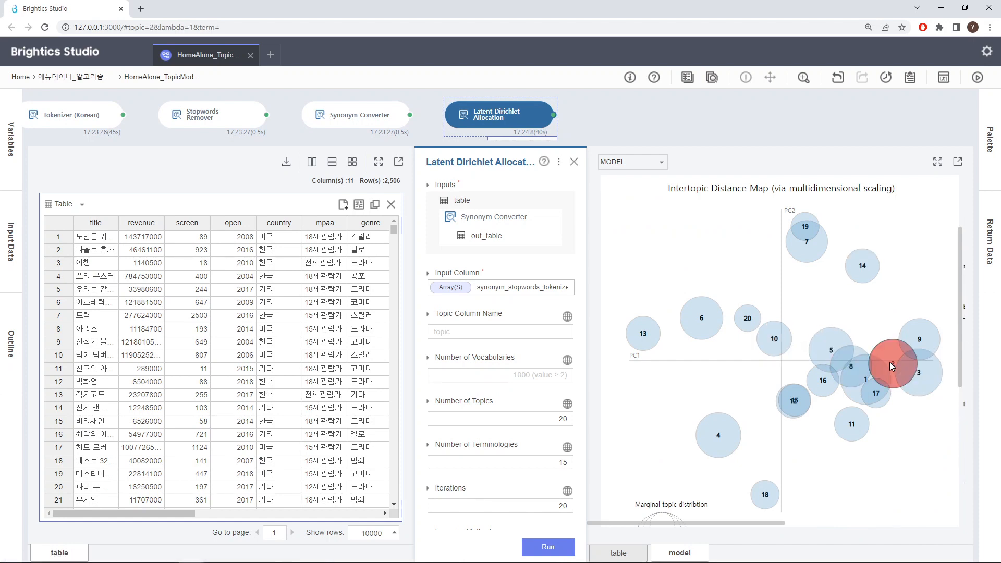
scroll(891, 365, "down", 2)
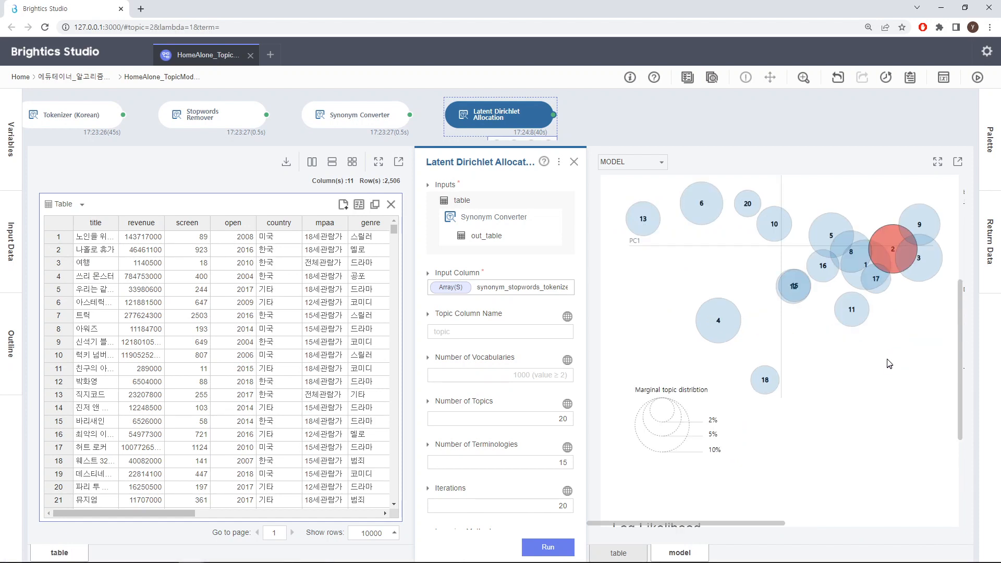
Enlarge the LDA model result, examine the distance map beside topic 2's top-30 relevant terms, and close the function.
left_click(937, 162)
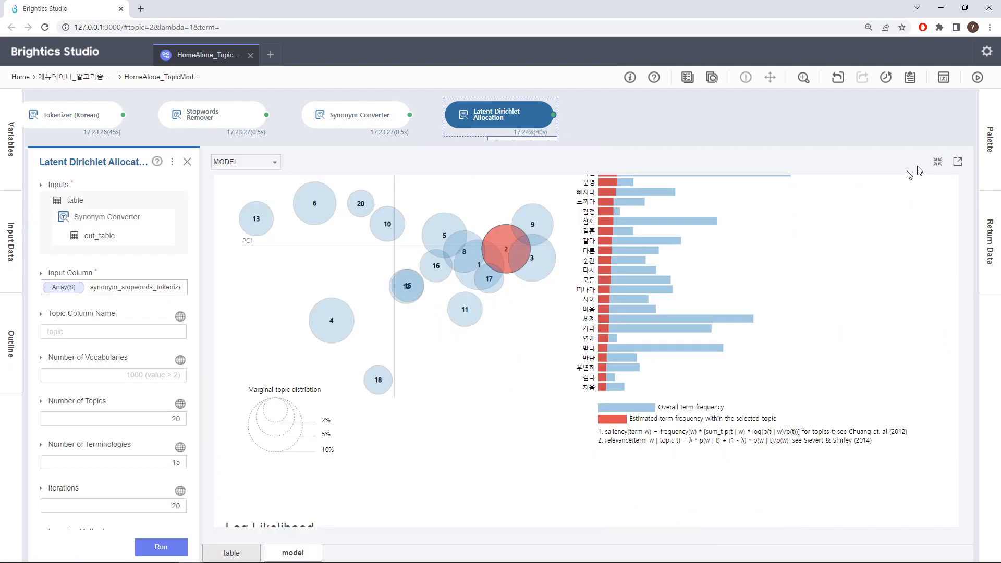
scroll(756, 341, "up", 4)
scroll(747, 352, "down", 2)
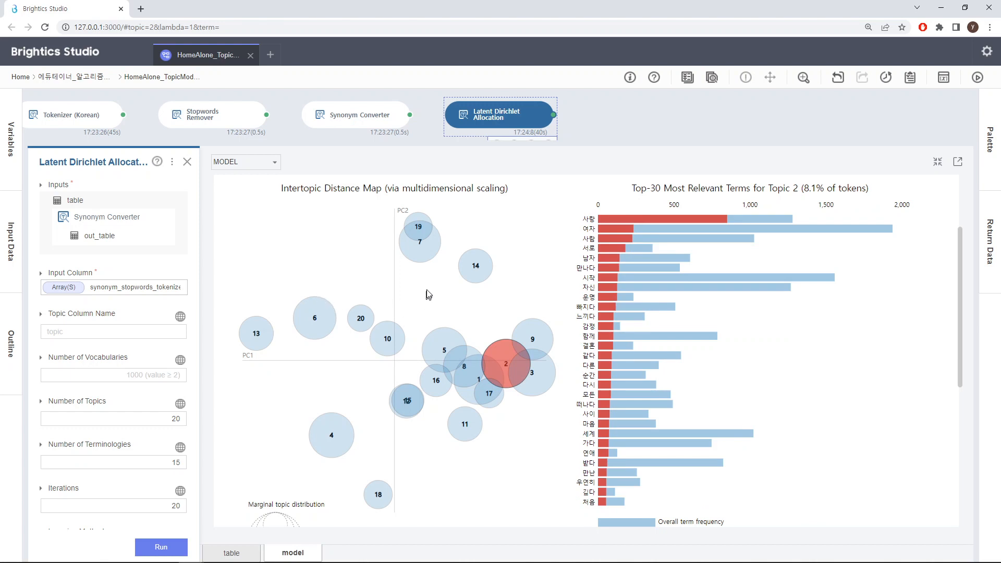
mouse_move(426, 250)
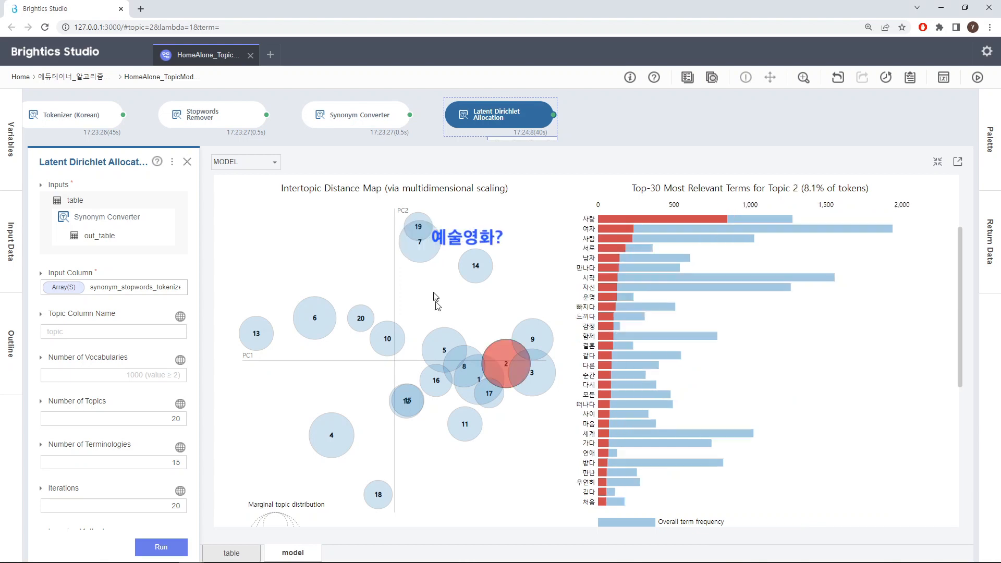
mouse_move(461, 348)
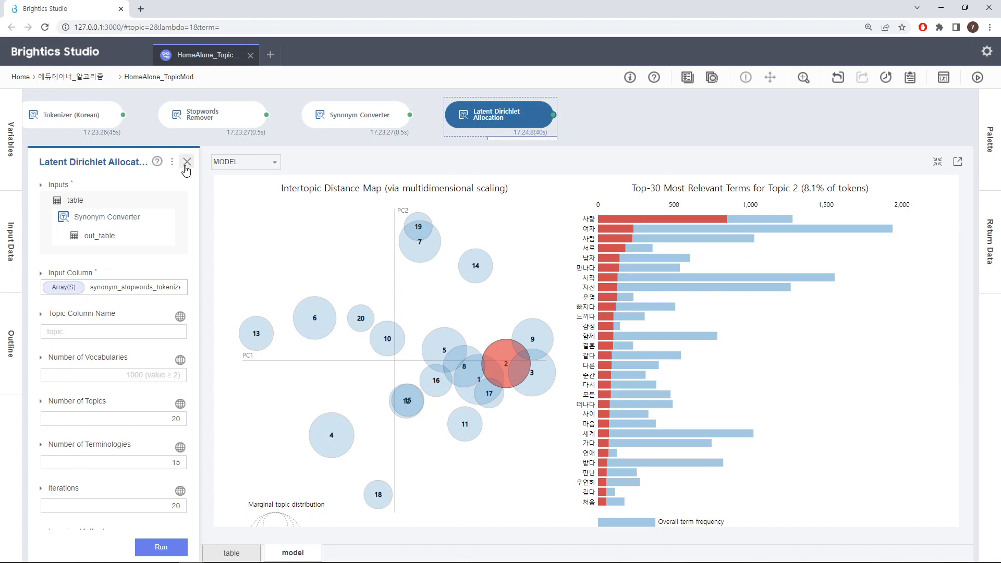
left_click(187, 162)
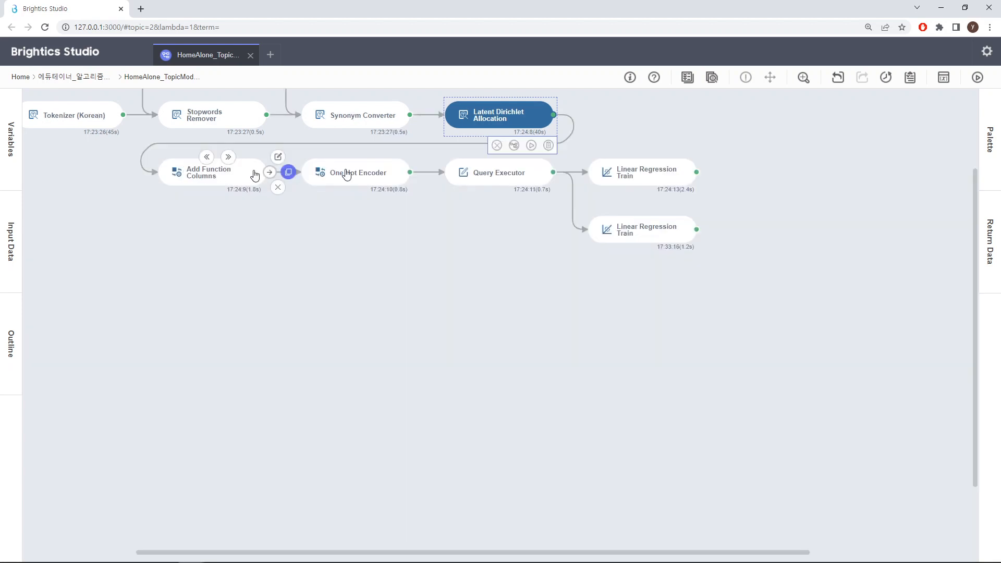
Reopen the LDA model result in the enlarged view, inspect topic 4's most relevant terms, and return to the workflow.
left_click(480, 126)
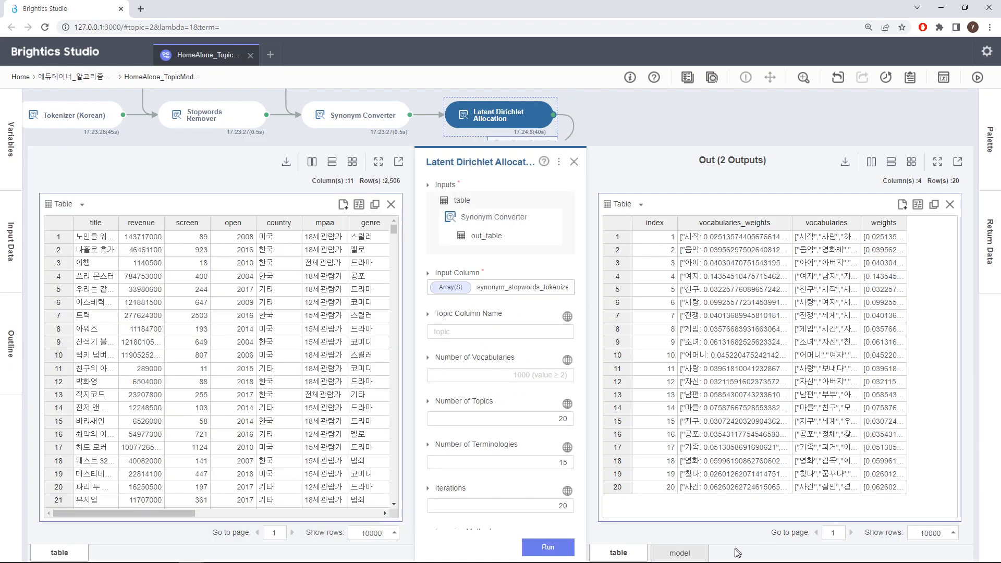
left_click(693, 555)
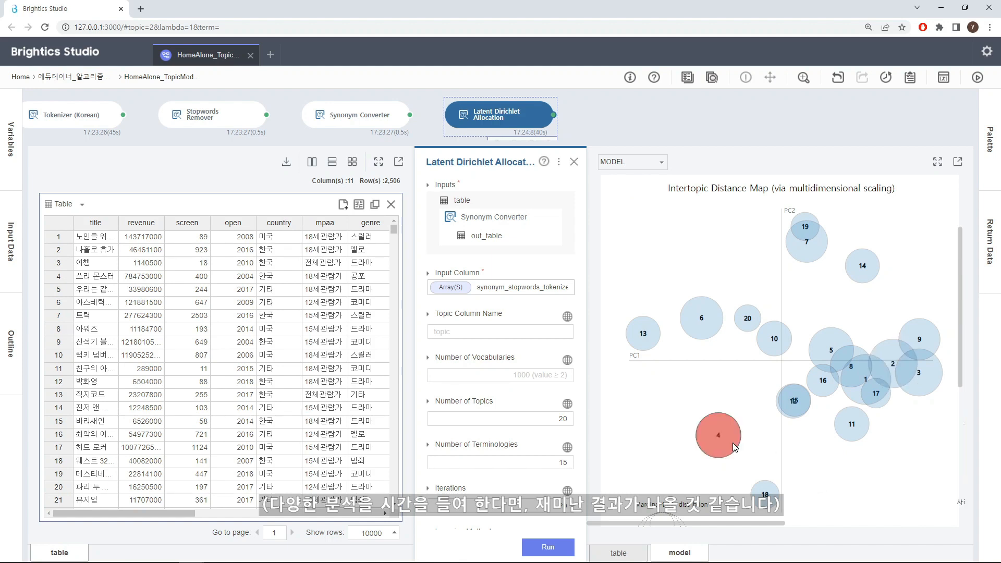
left_click(937, 164)
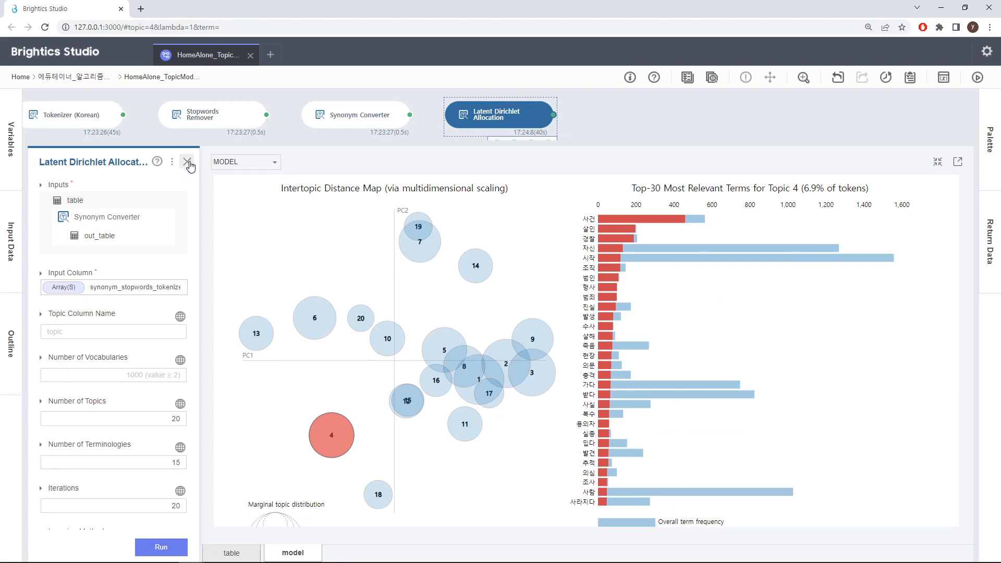
left_click(188, 162)
scroll(520, 330, "up", 2)
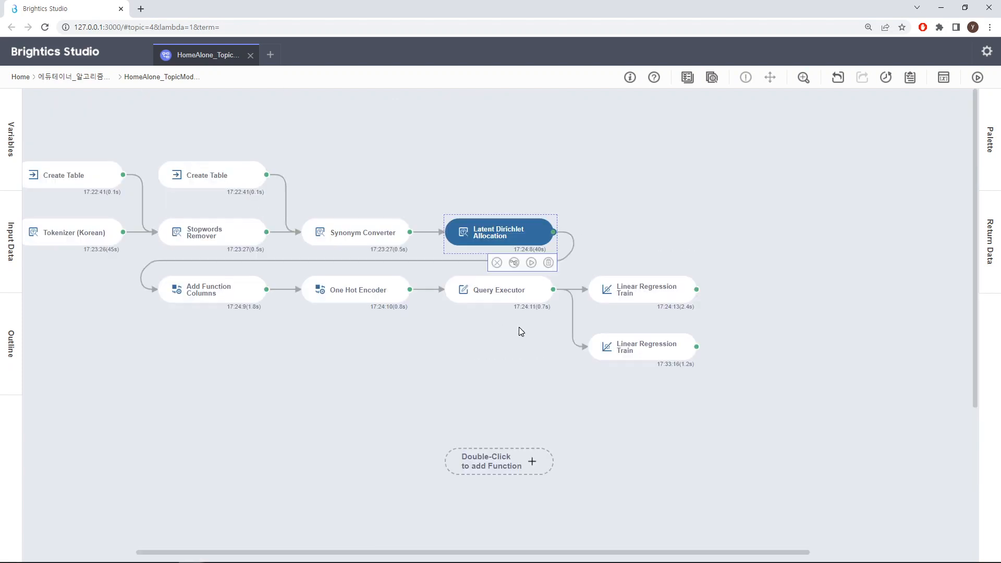